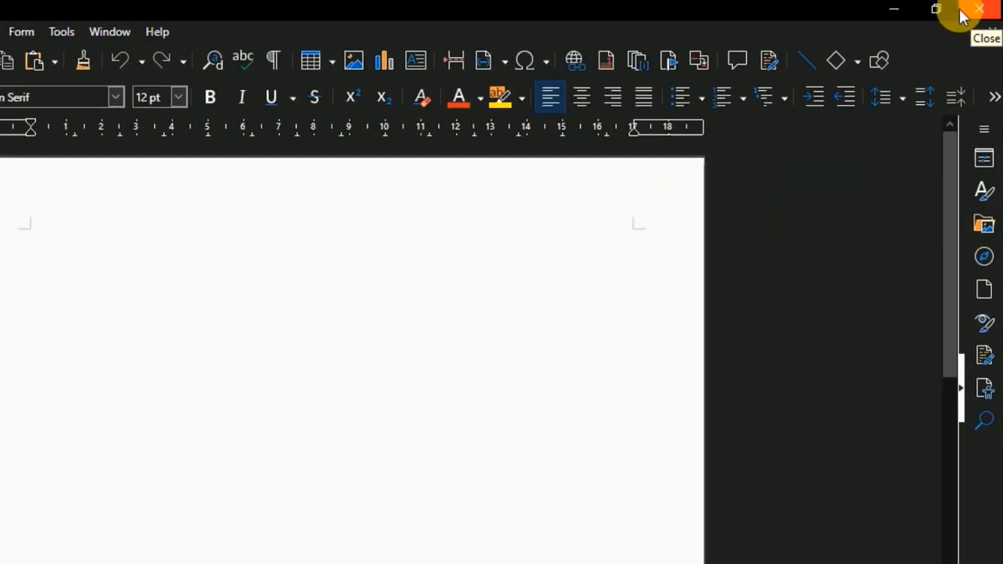
- Restore the Writer window to a smaller size, maximize it again, and minimize it before bringing it back
click(933, 9)
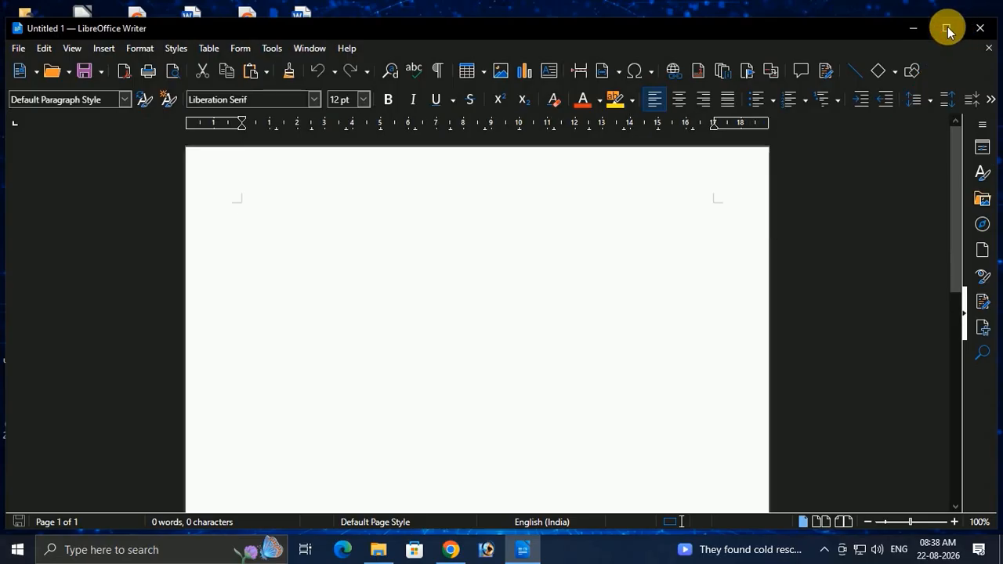
click(946, 28)
click(918, 9)
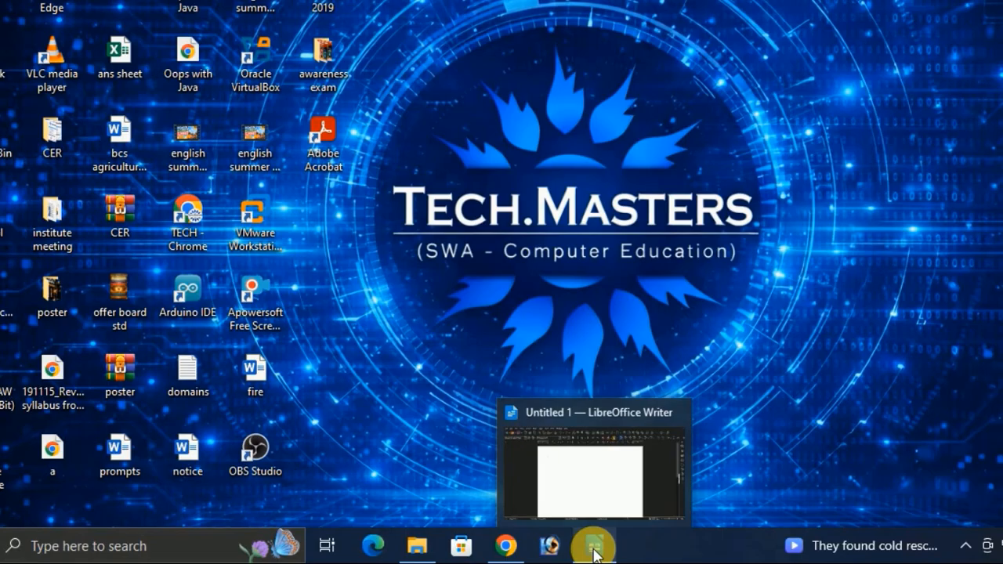
click(598, 551)
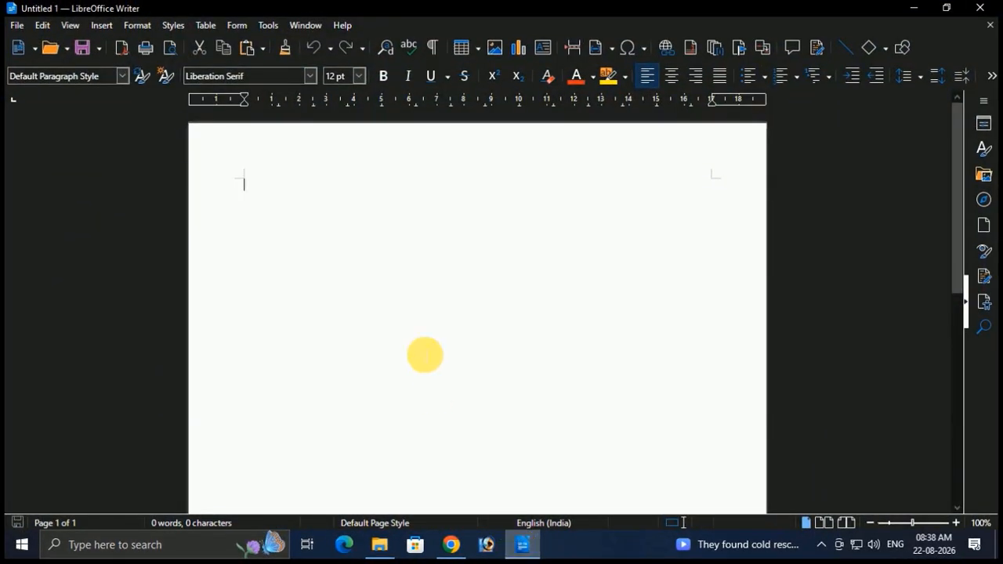
click(15, 25)
mouse_move(60, 26)
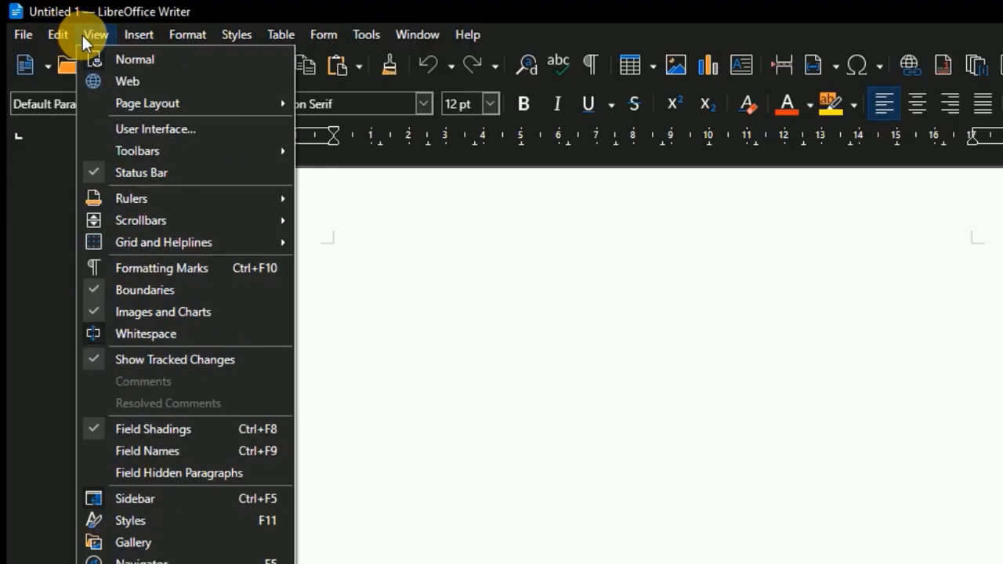
mouse_move(123, 36)
mouse_move(276, 31)
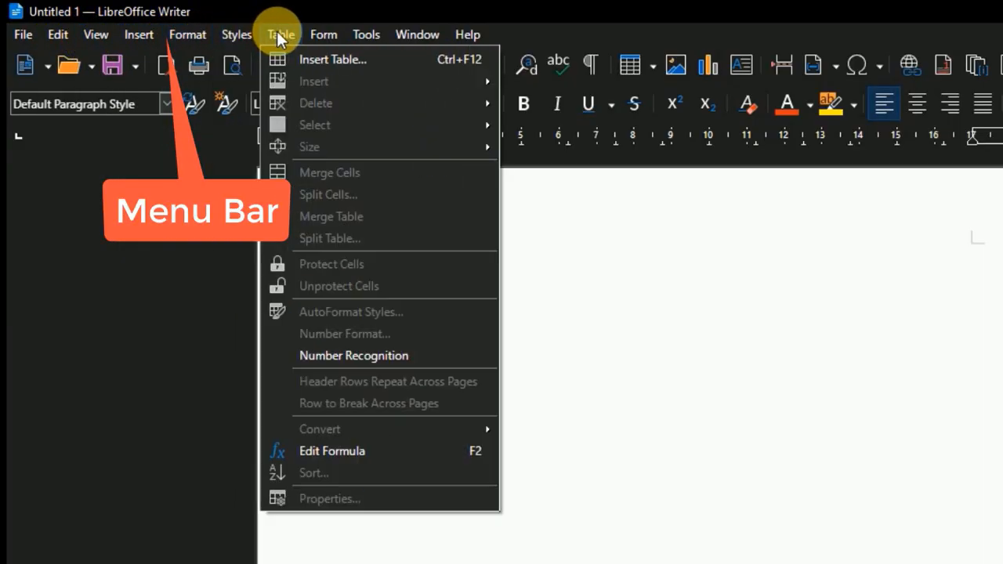
click(670, 321)
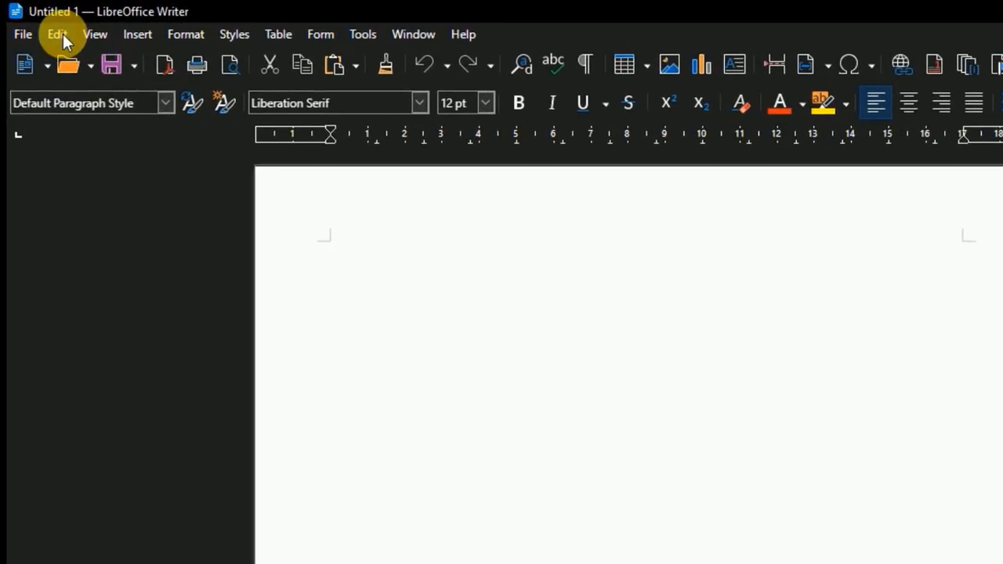
- Hide the Formatting toolbar and the Standard toolbar
click(63, 34)
mouse_move(95, 34)
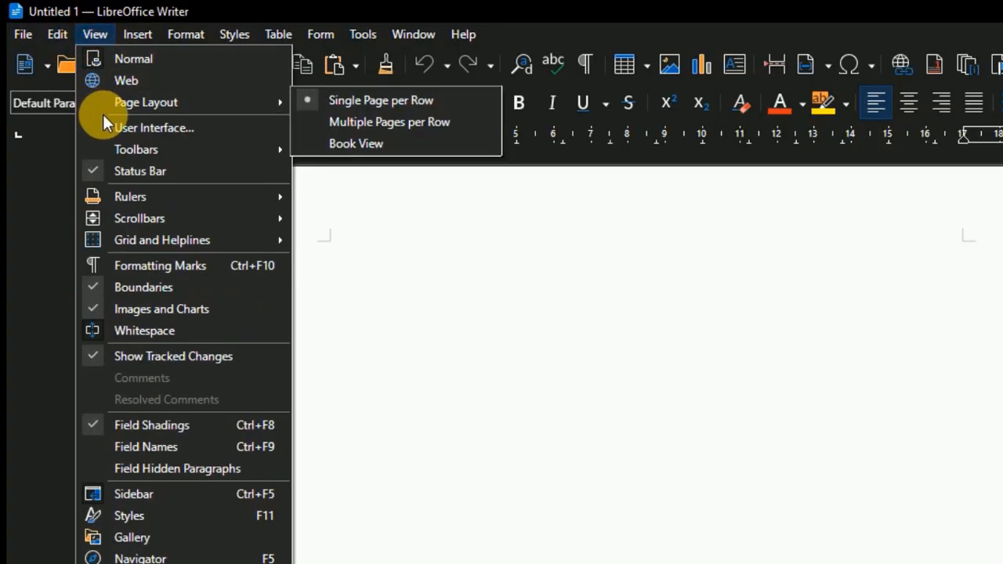
mouse_move(123, 204)
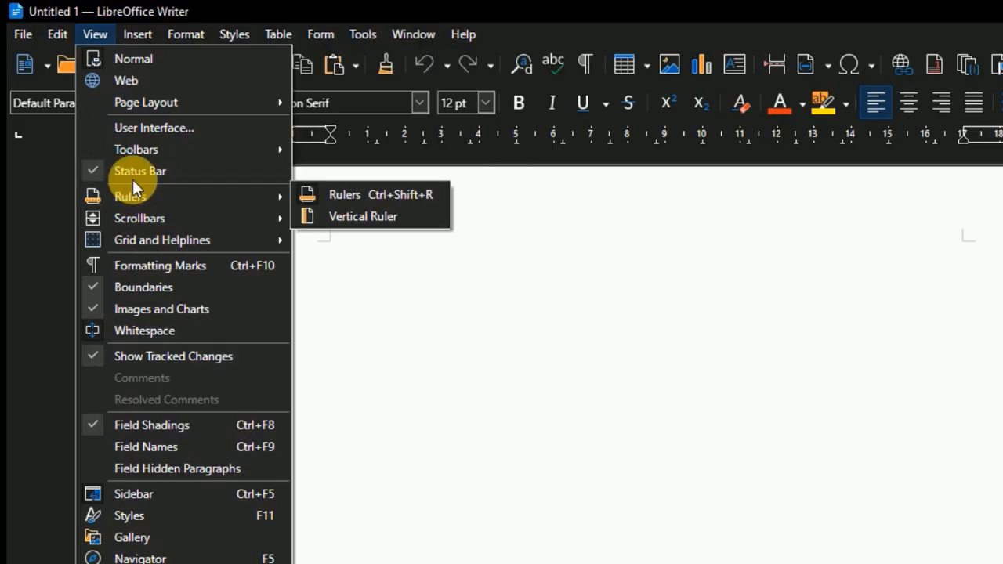
mouse_move(132, 151)
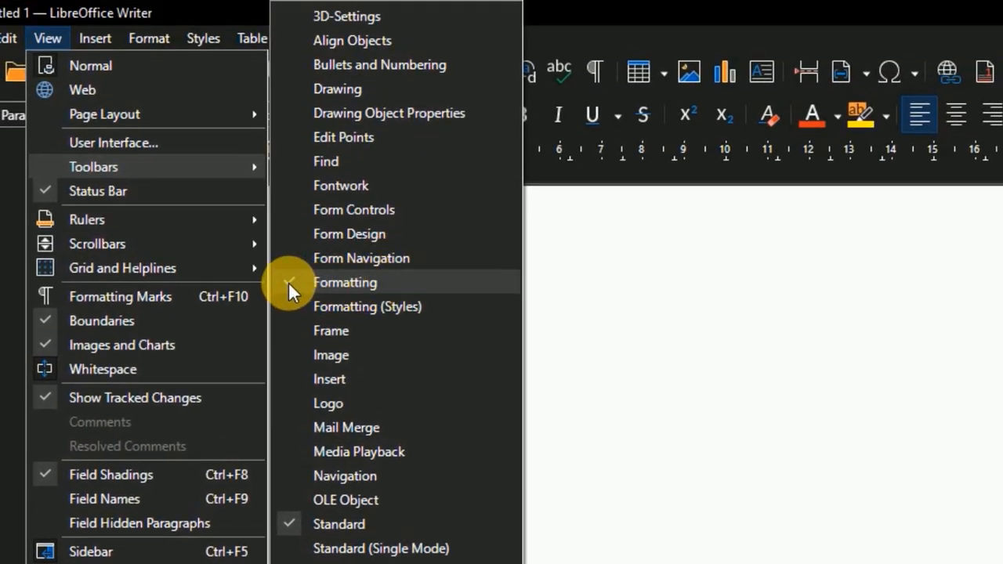
click(288, 282)
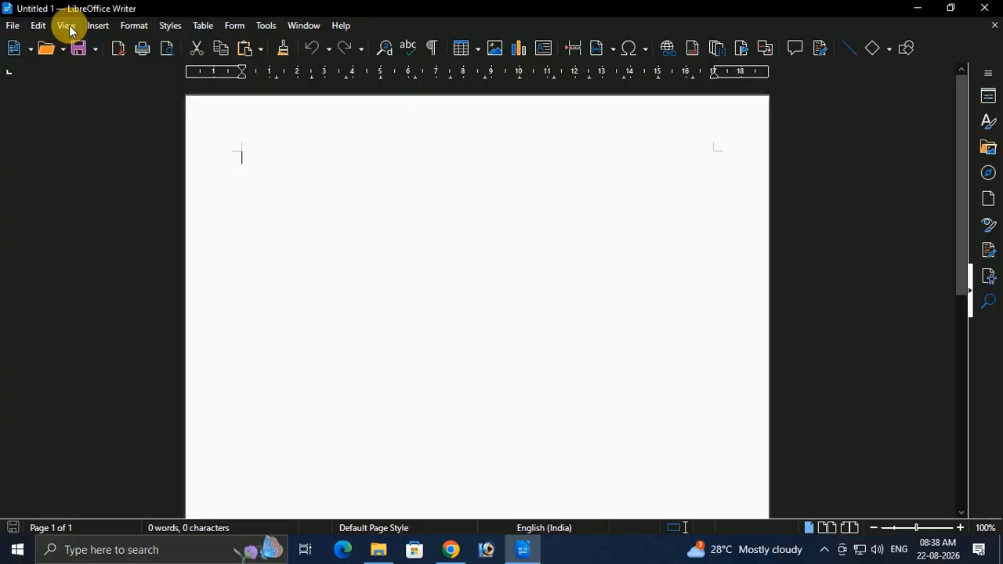
click(68, 28)
mouse_move(156, 112)
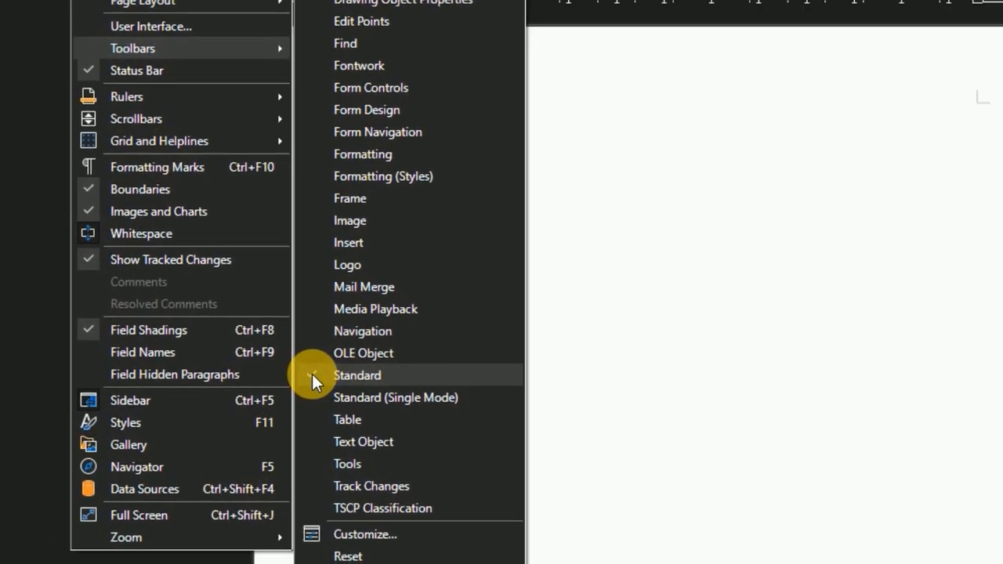
click(312, 375)
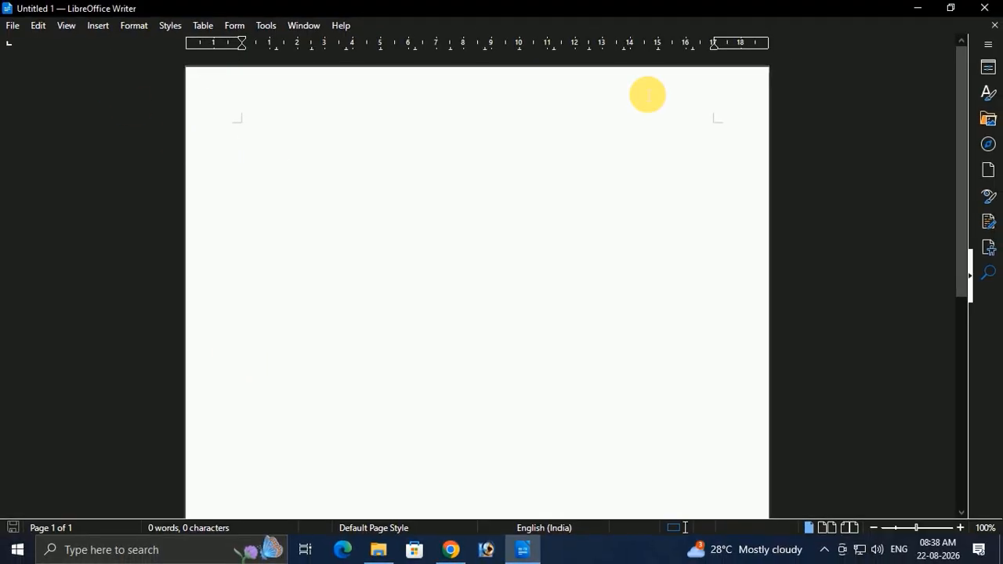
- Show the Formatting toolbar and the Standard toolbar again
click(66, 29)
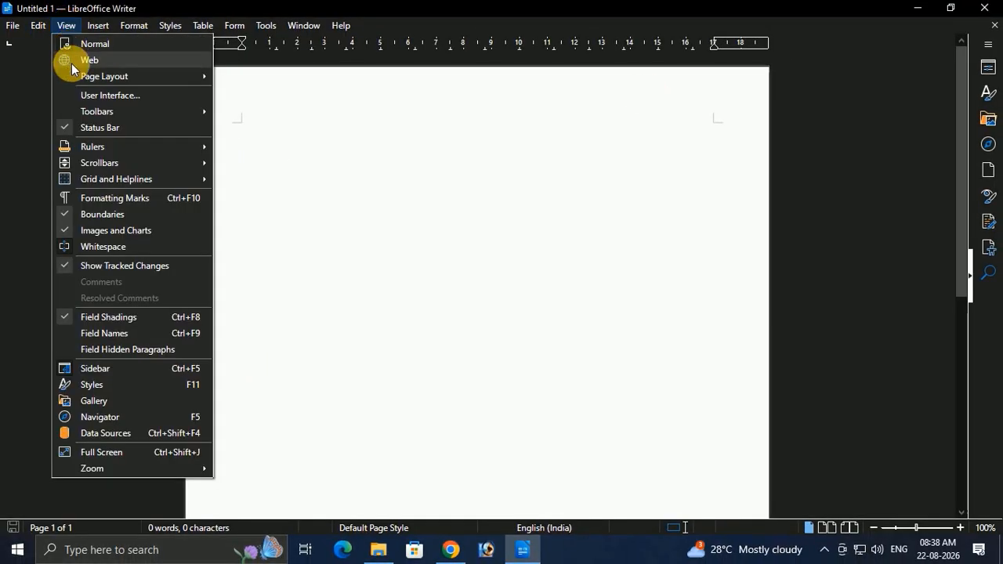
mouse_move(86, 116)
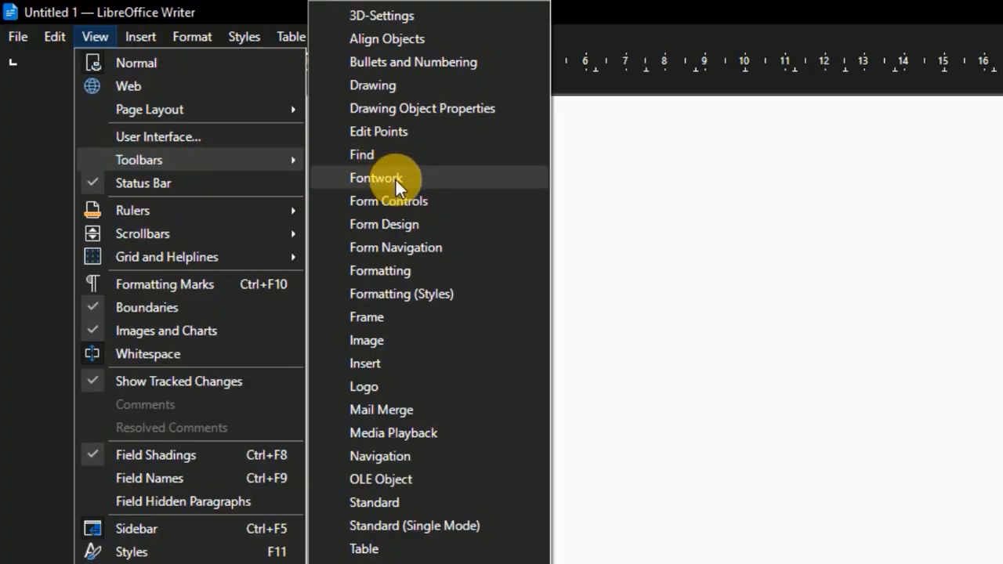
click(357, 270)
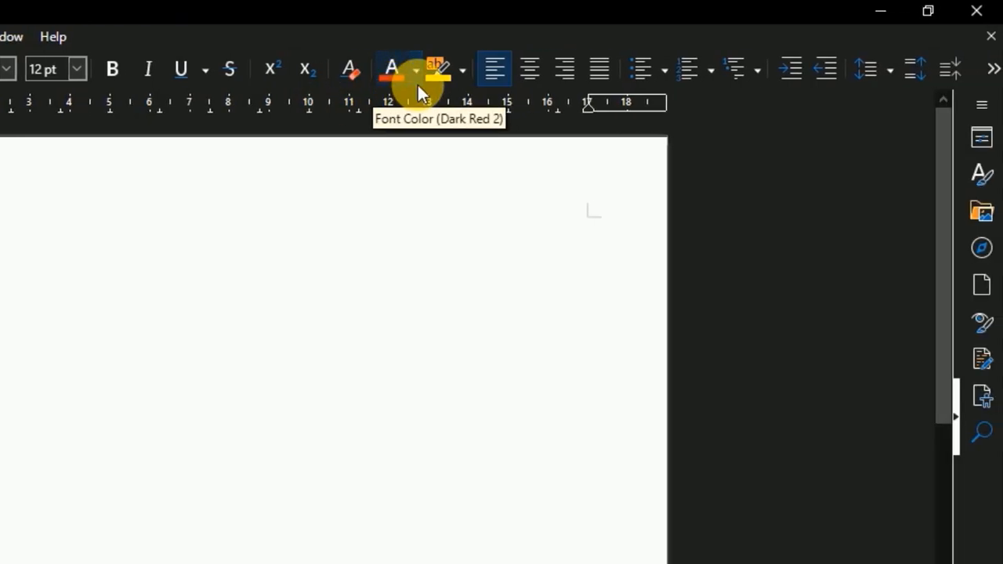
click(98, 37)
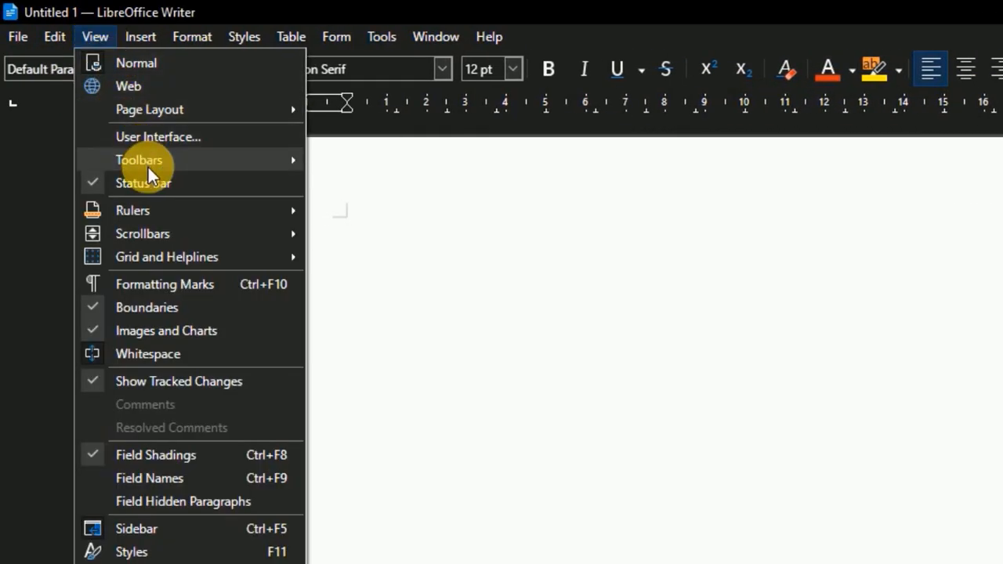
mouse_move(161, 158)
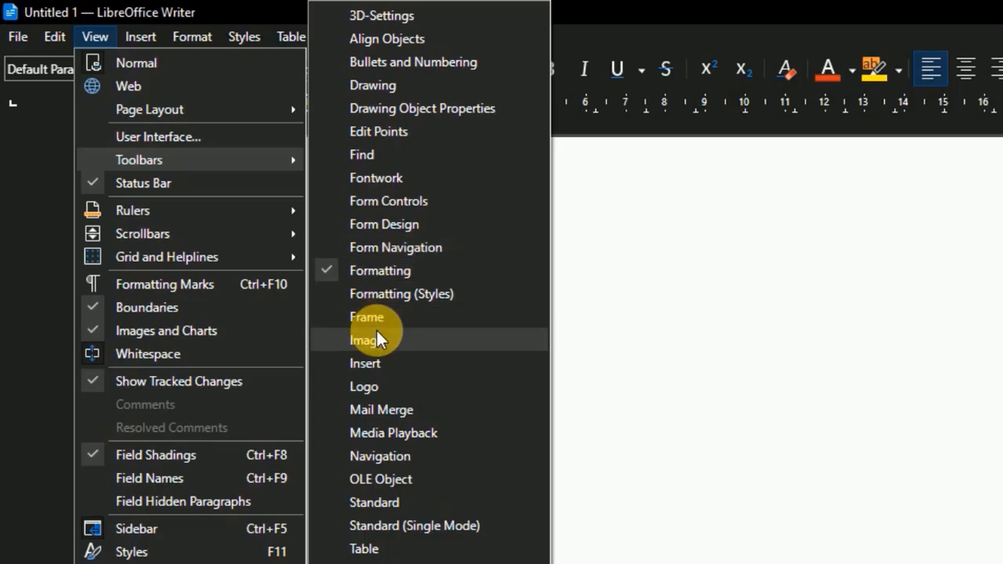
click(377, 505)
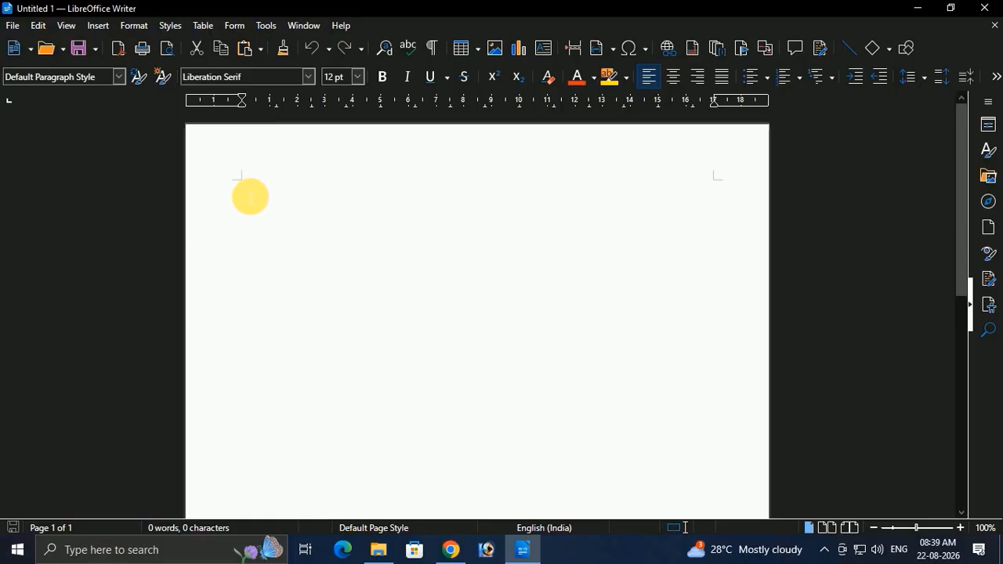
- Zoom the blank page out to 20%, in to 600%, and back to 100%
scroll(963, 181, down, 1)
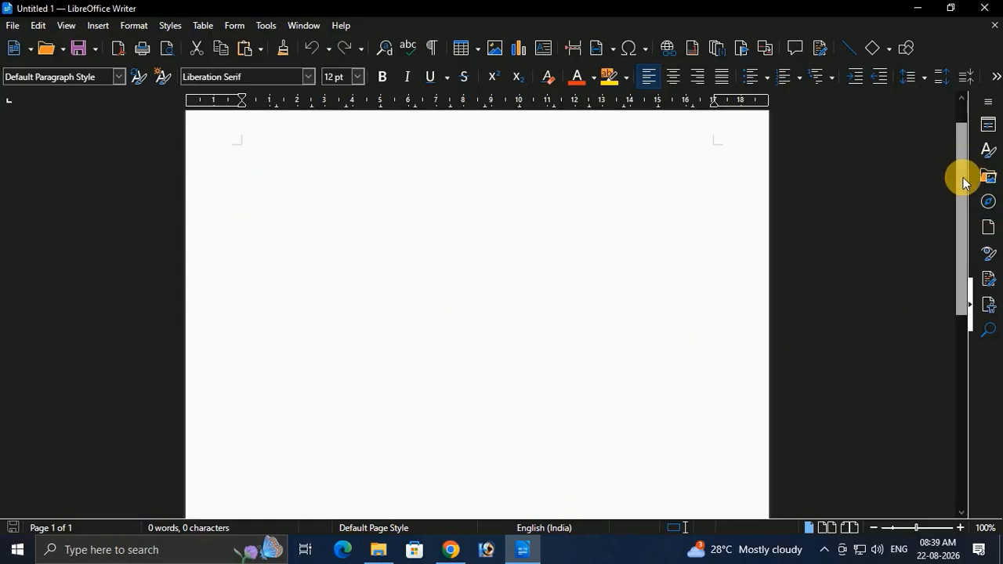
drag(962, 182, 963, 339)
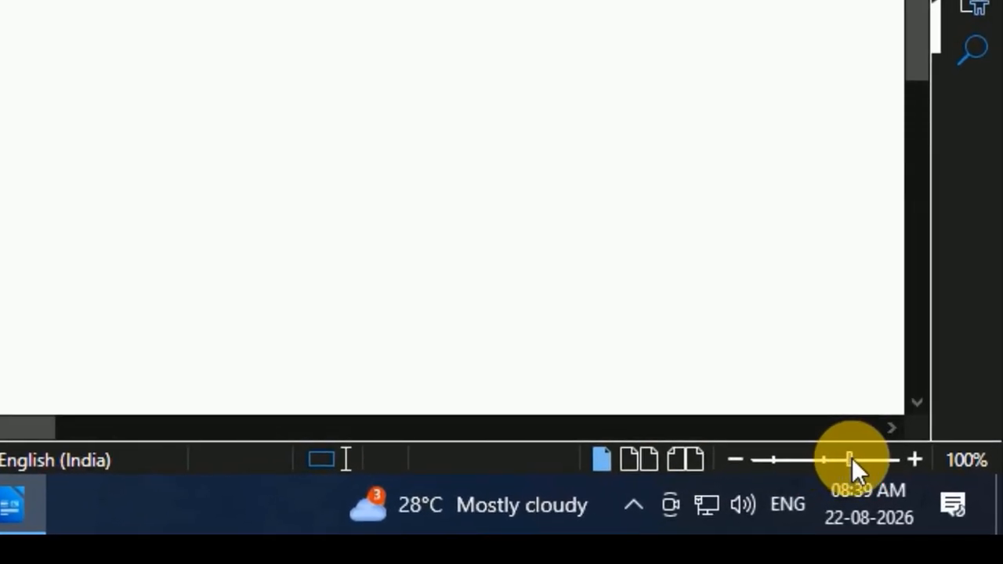
drag(852, 459, 796, 459)
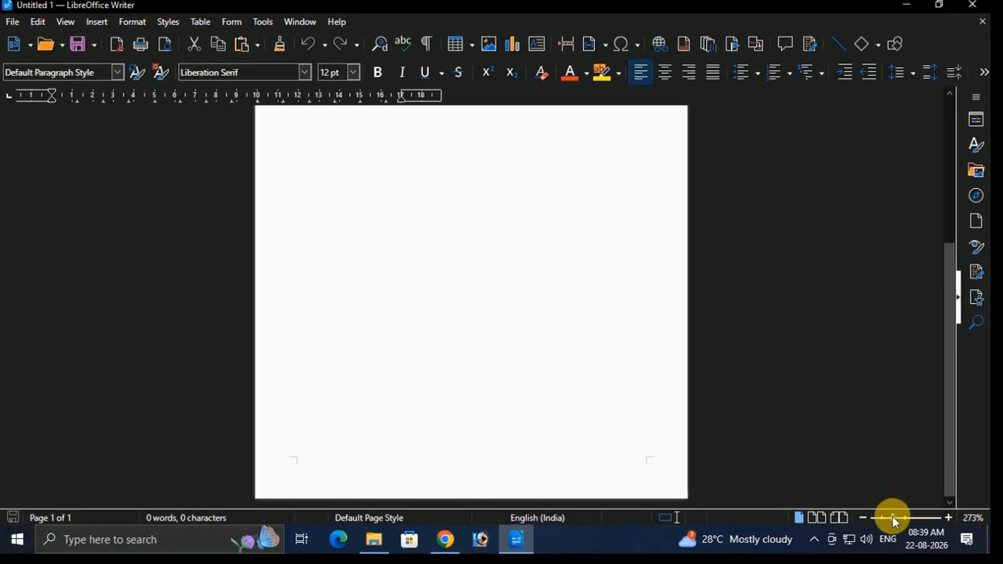
drag(895, 521, 868, 517)
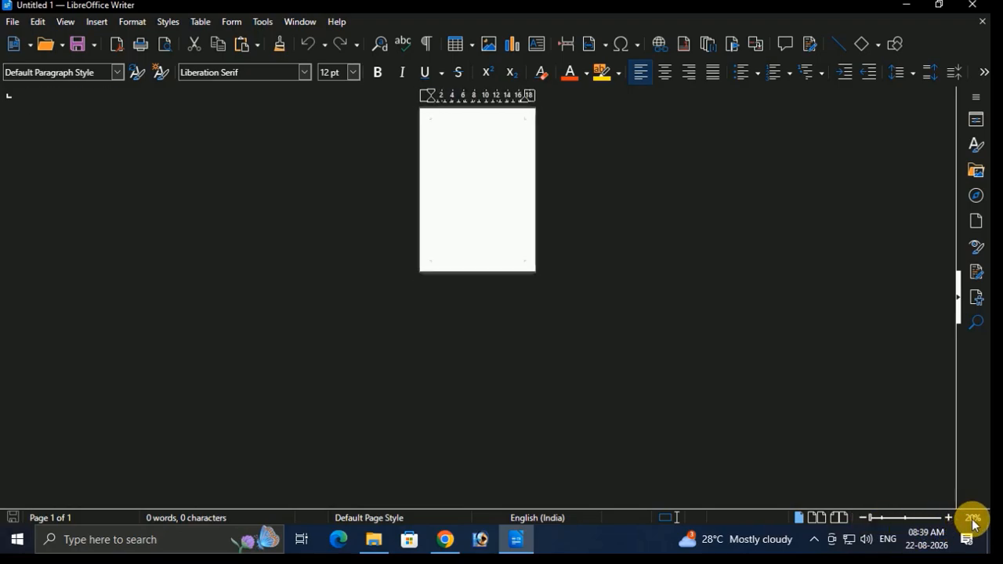
drag(869, 517, 947, 525)
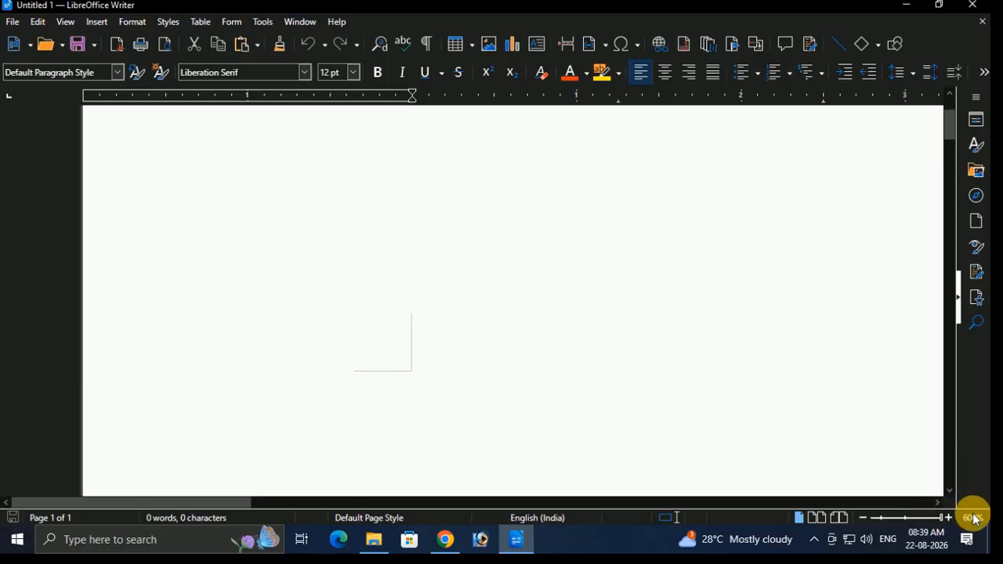
click(907, 520)
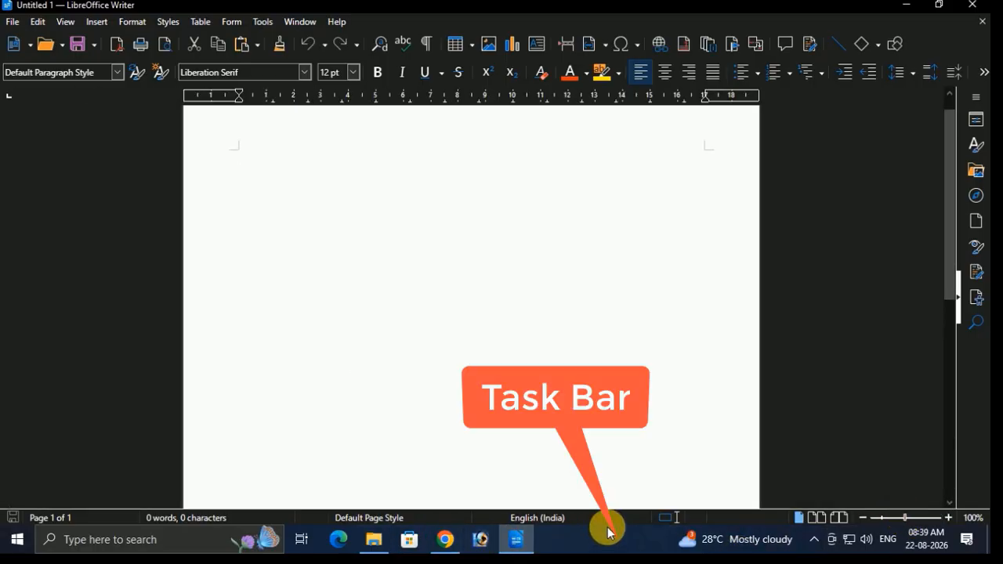
- Zoom the page to about 242% to try horizontal scrolling, and return it to 100%
click(916, 515)
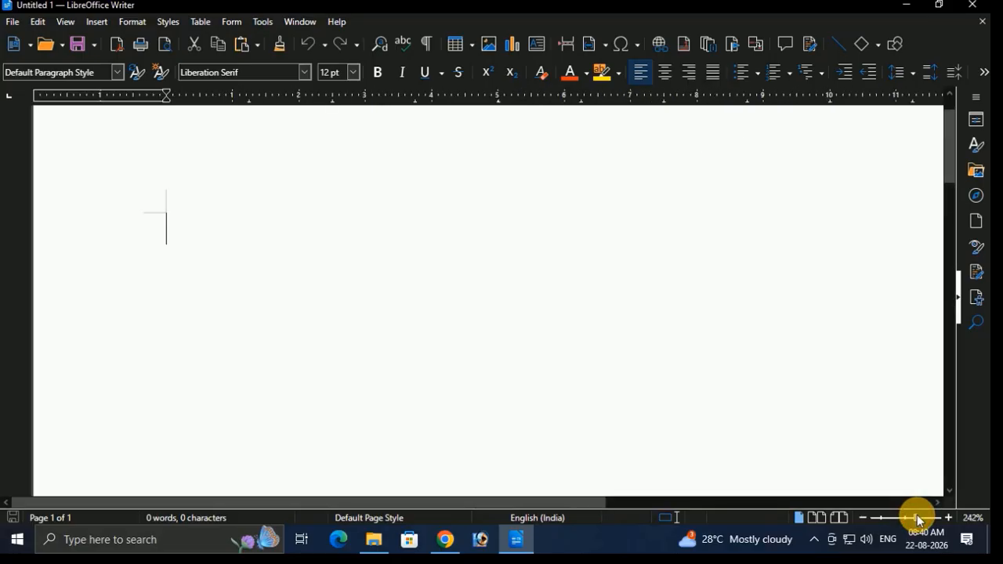
drag(585, 501, 494, 517)
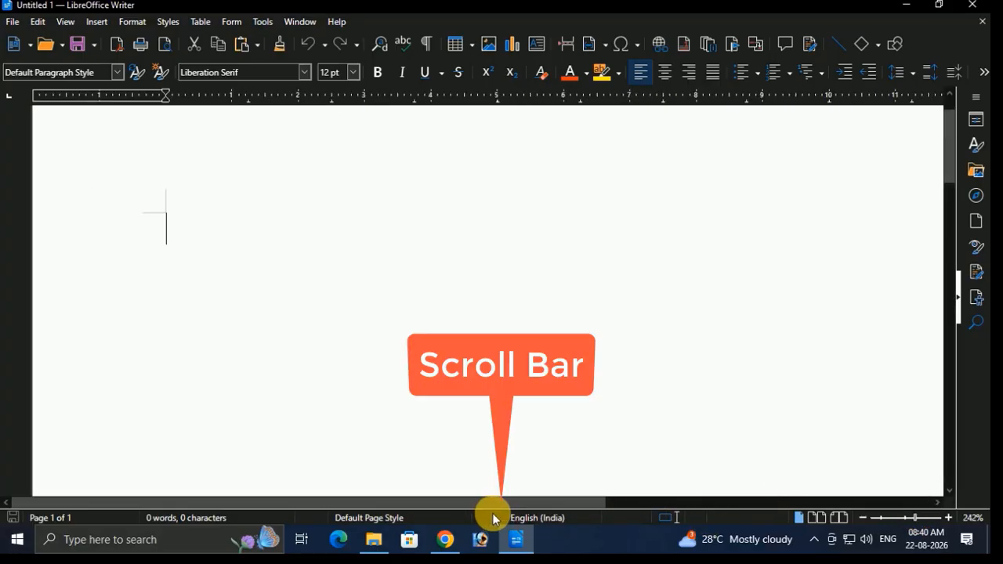
click(906, 518)
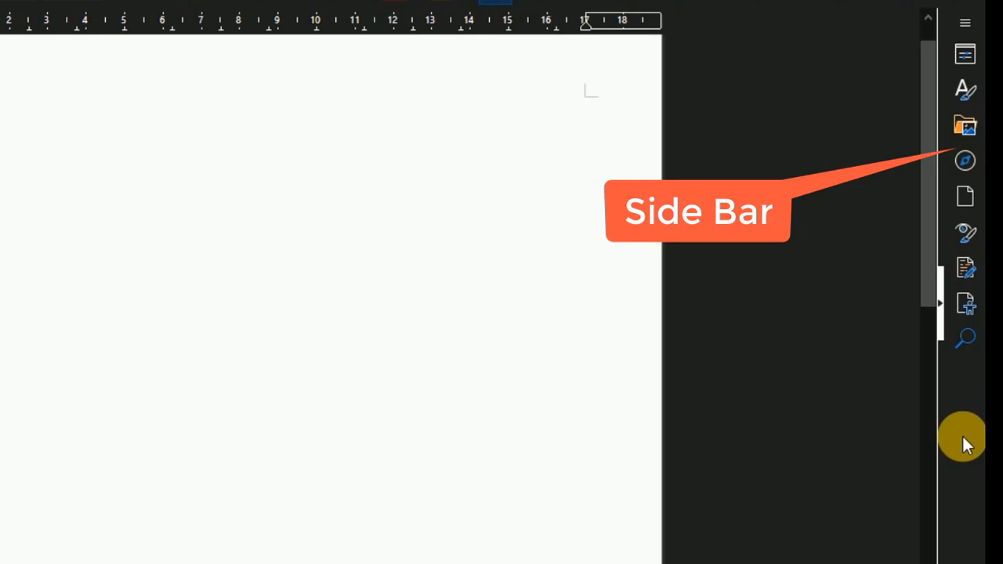
- Hide the sidebar, show it again, and view its settings options without choosing any
click(66, 29)
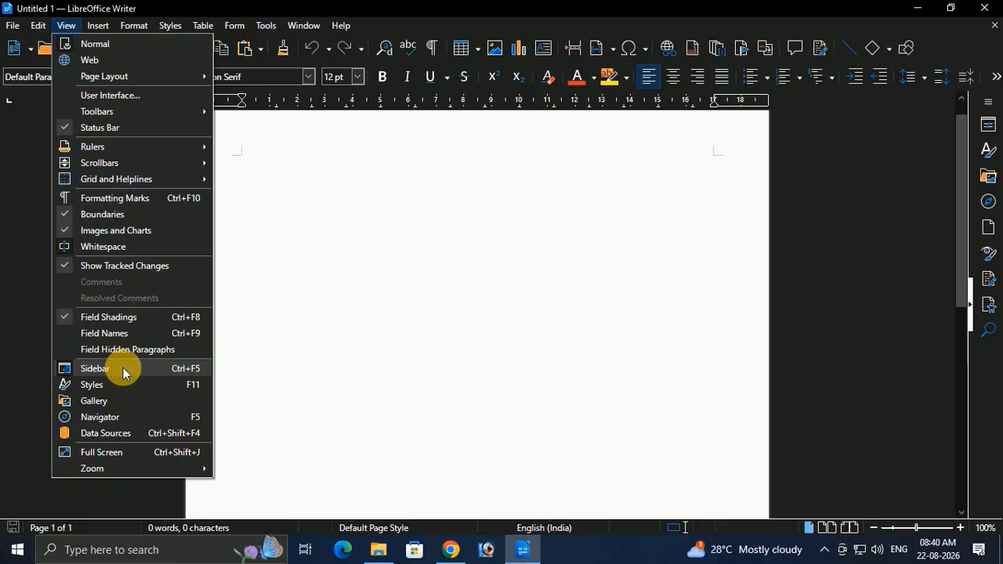
click(149, 394)
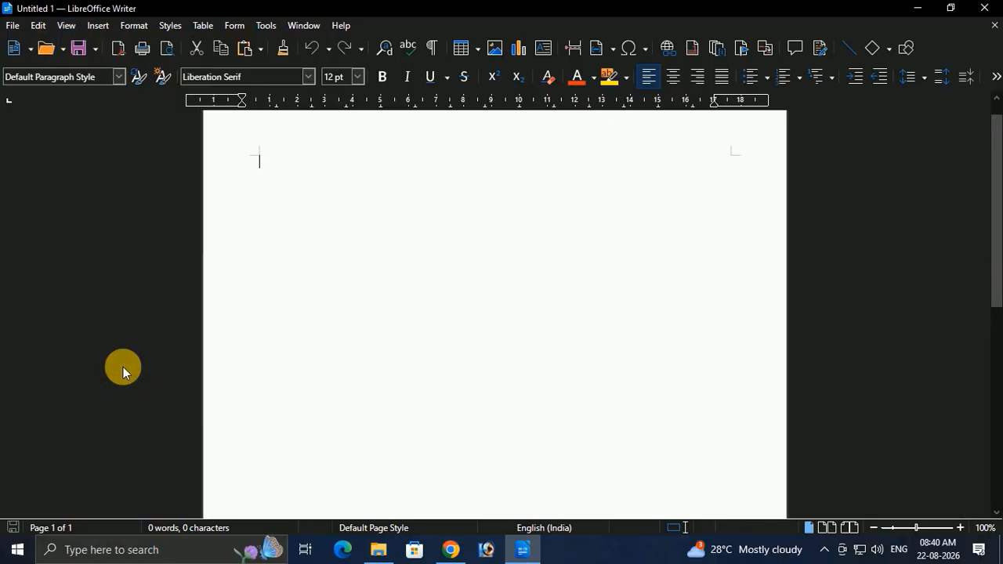
click(67, 26)
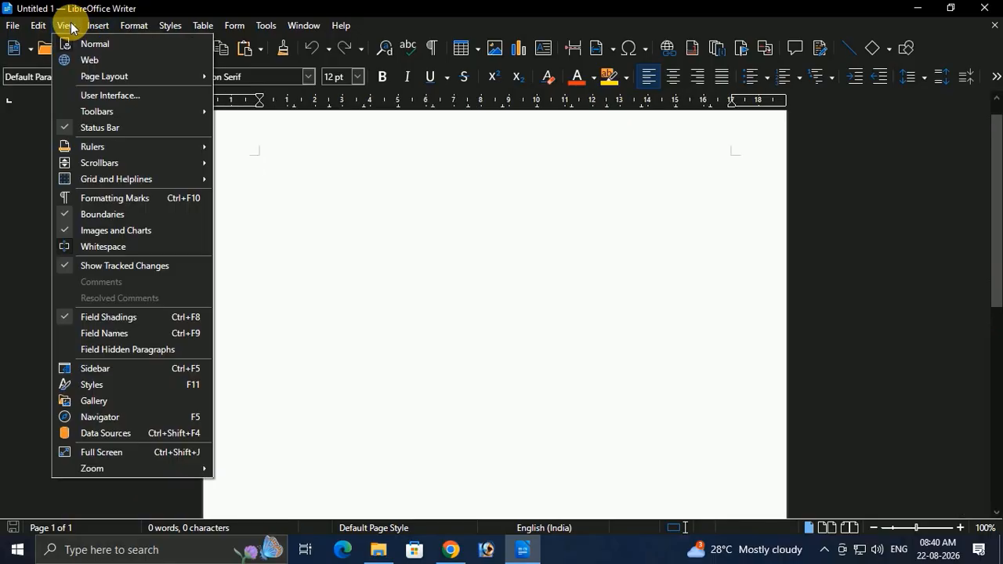
click(96, 369)
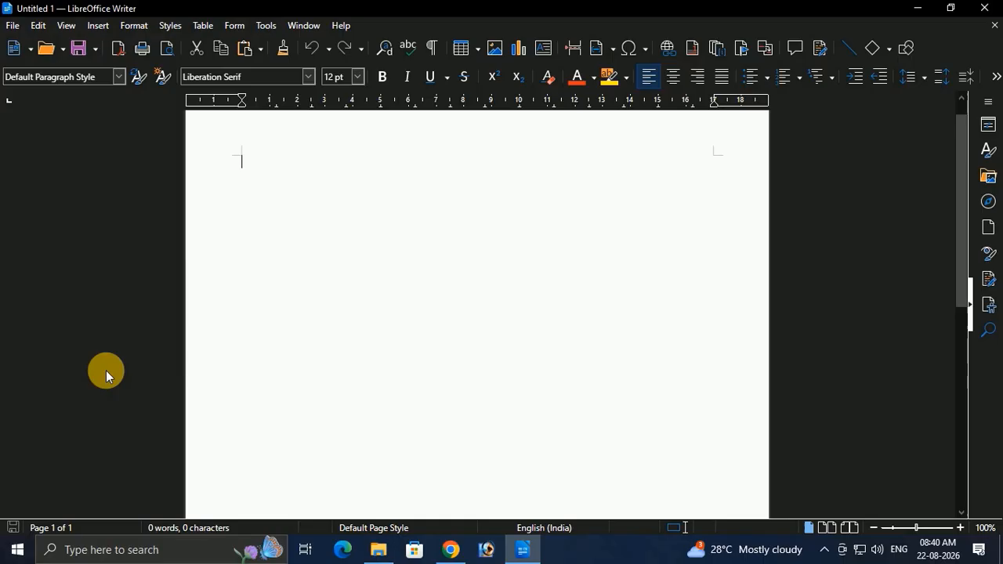
click(988, 103)
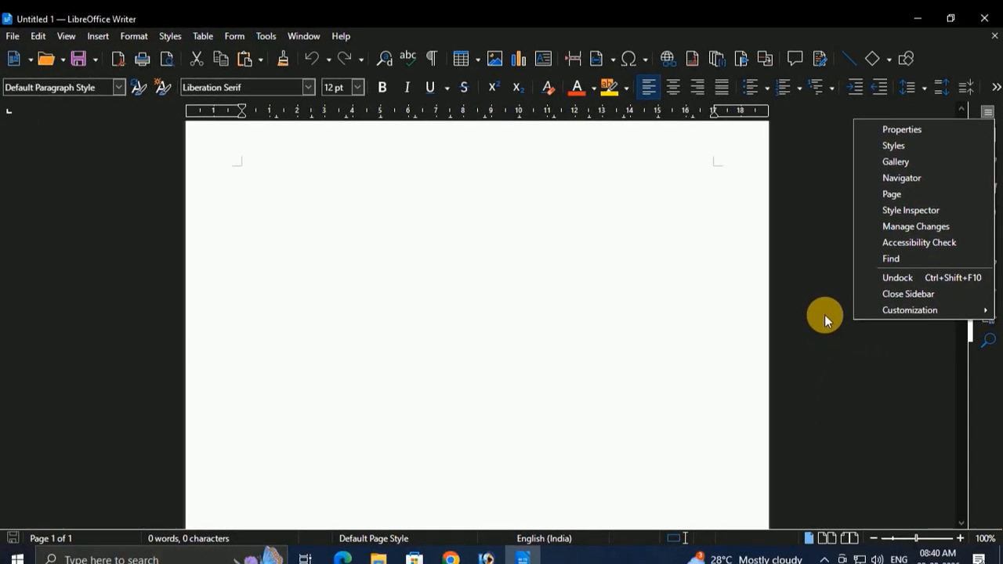
click(824, 314)
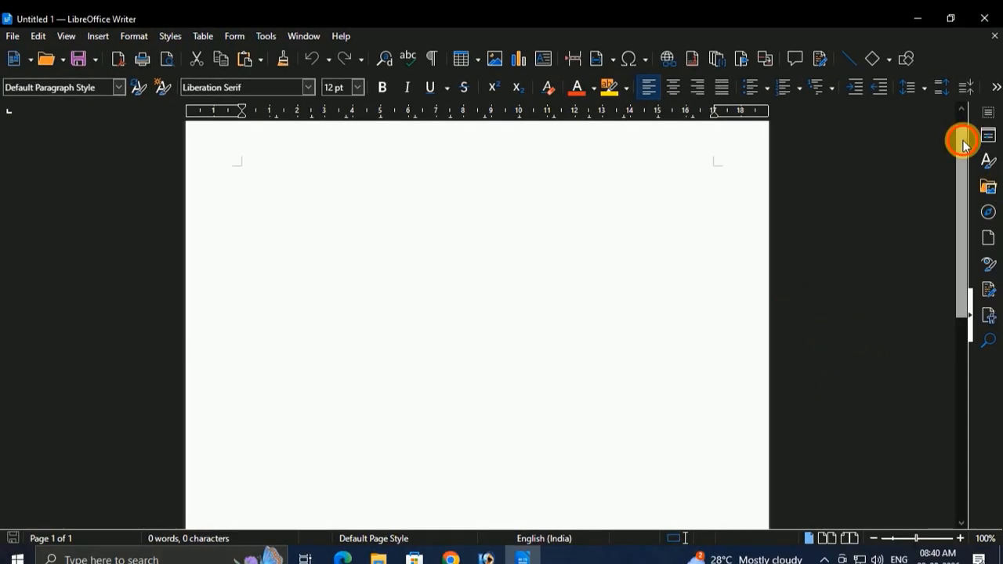
- Write "This is my file." as the first line of the document
drag(964, 145, 965, 126)
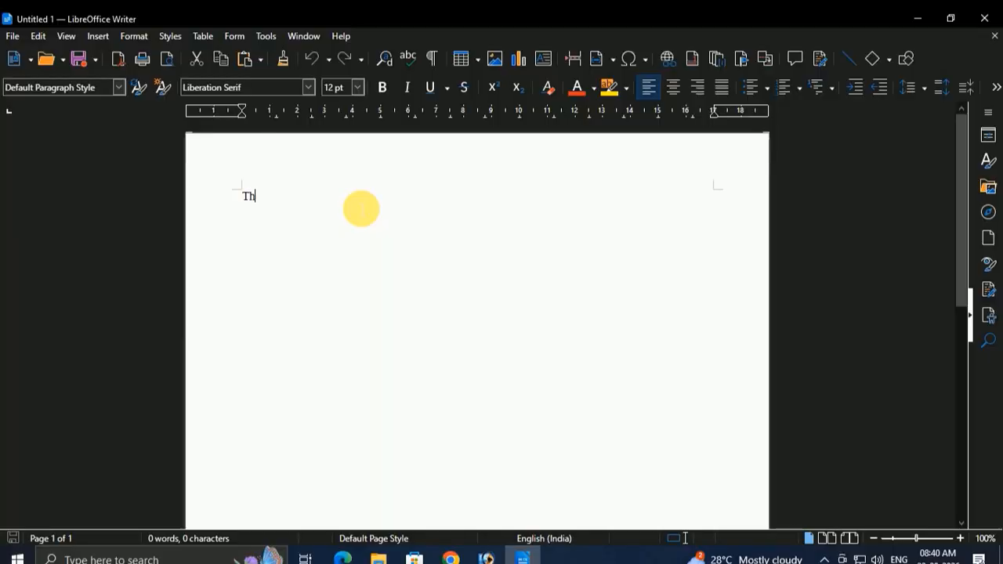
text(is is my file.)
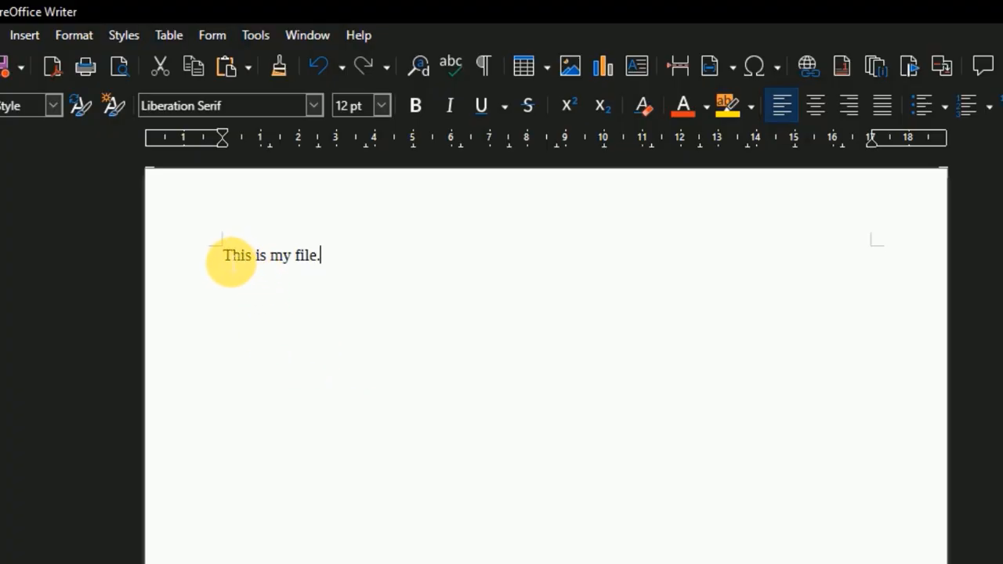
- Select the sentence "This is my file." and try the font sizes 42 pt and 88 pt on it
drag(224, 257, 345, 263)
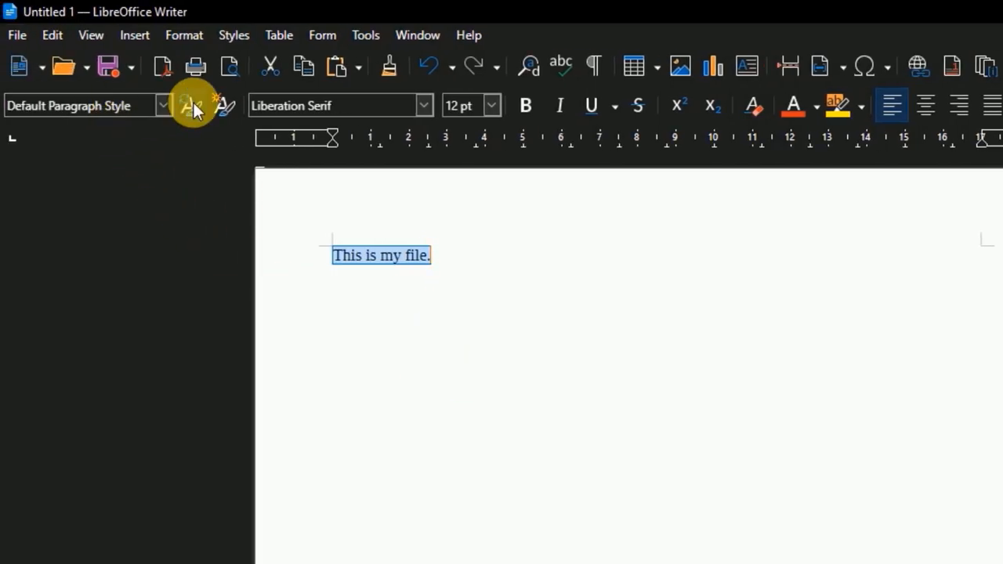
click(493, 105)
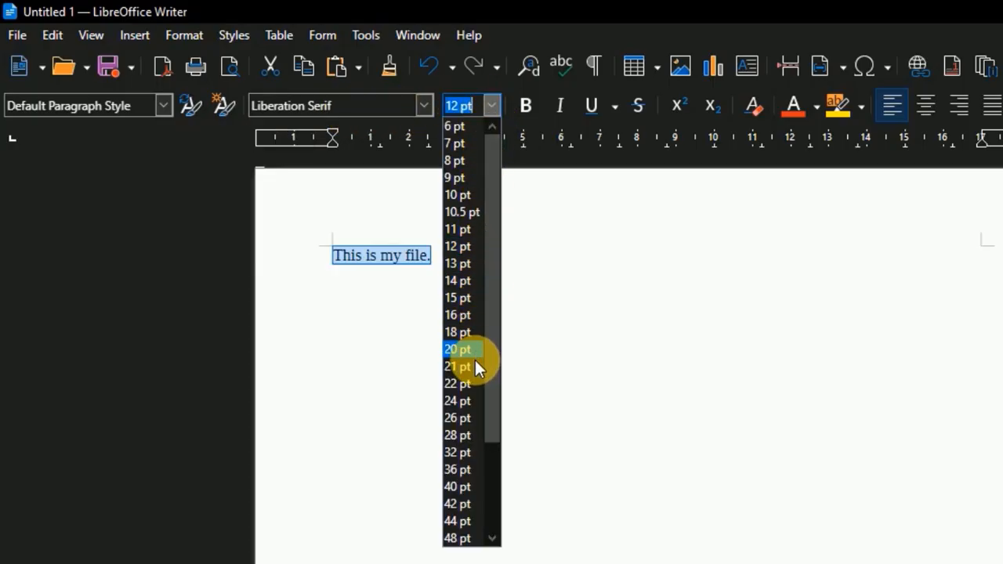
click(462, 503)
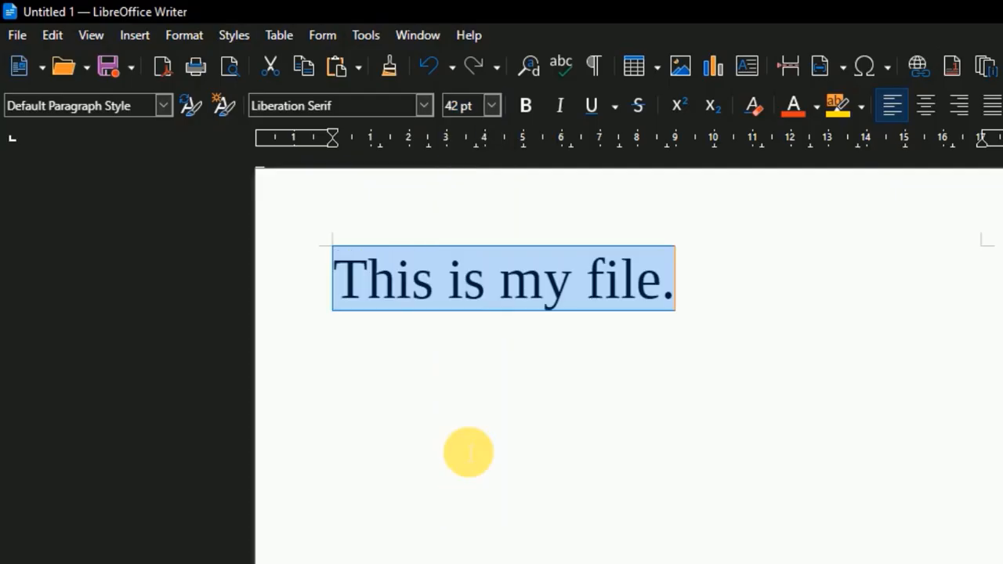
click(493, 105)
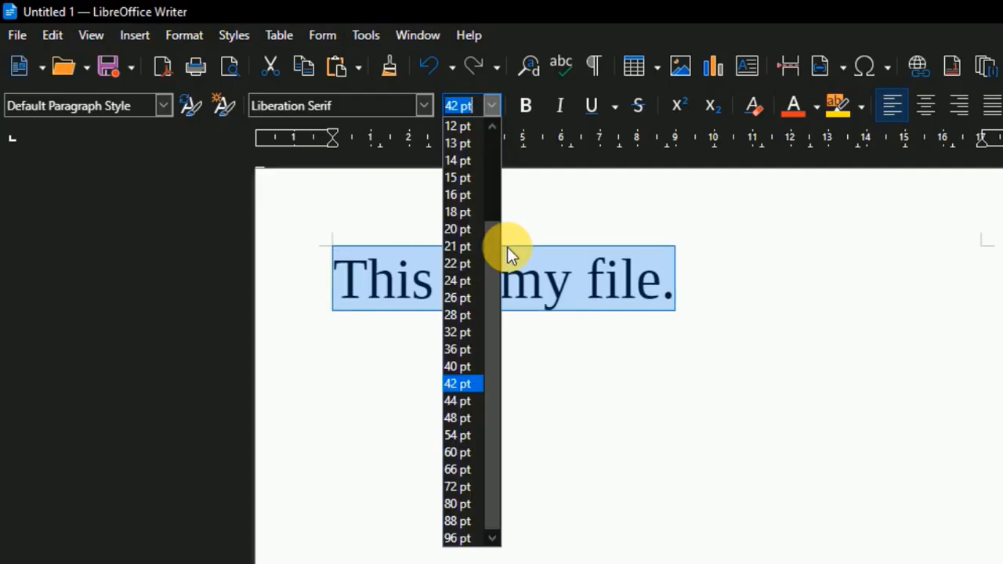
click(470, 520)
- Look through the offered font sizes and enter a custom size of 125 pt for the selected sentence
click(493, 107)
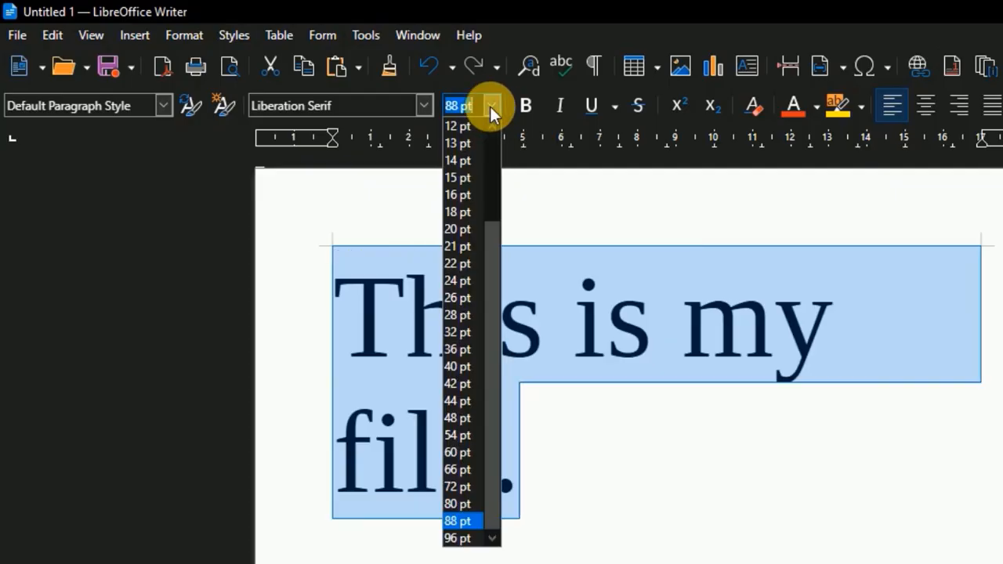
drag(489, 351, 499, 222)
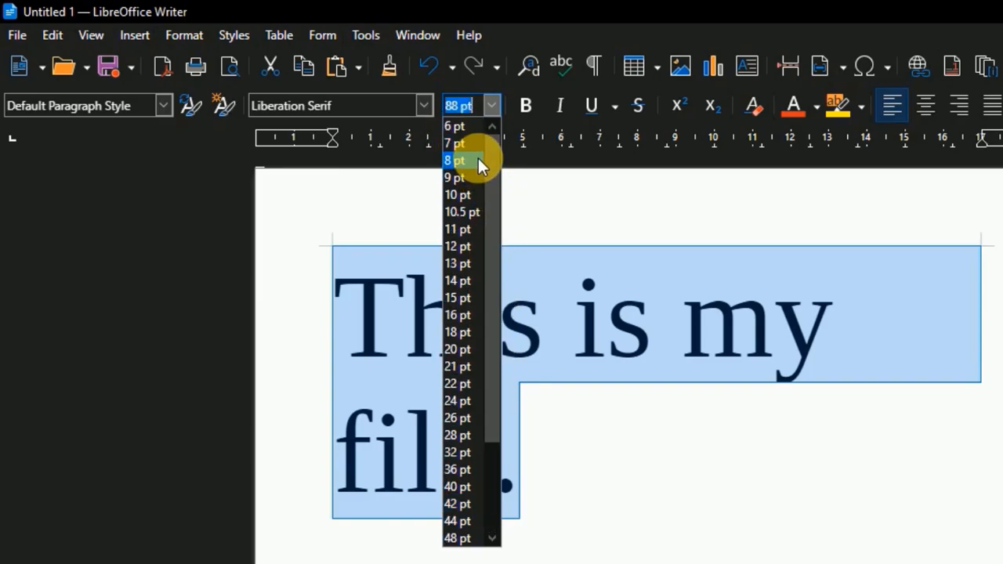
drag(490, 186, 505, 377)
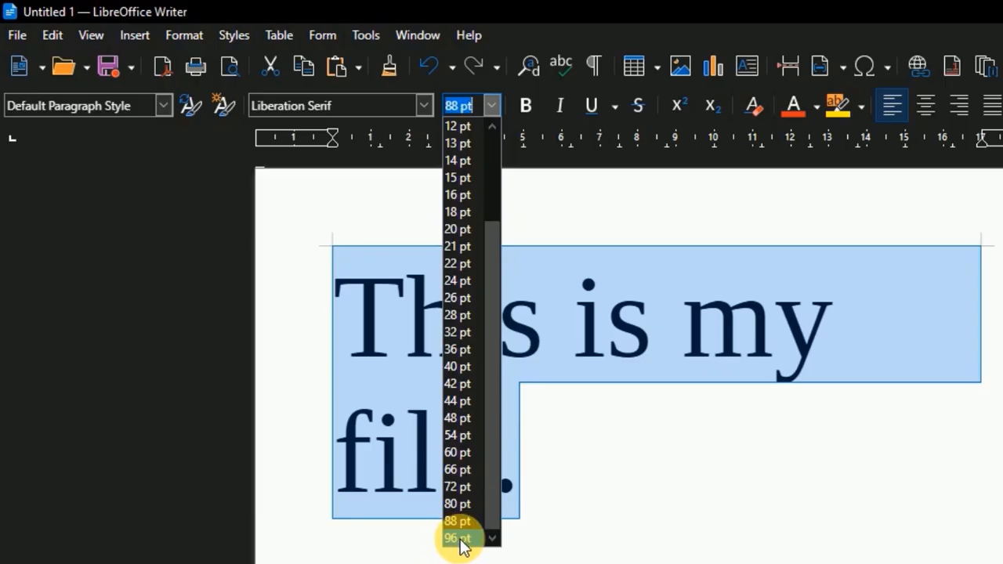
drag(495, 378, 495, 256)
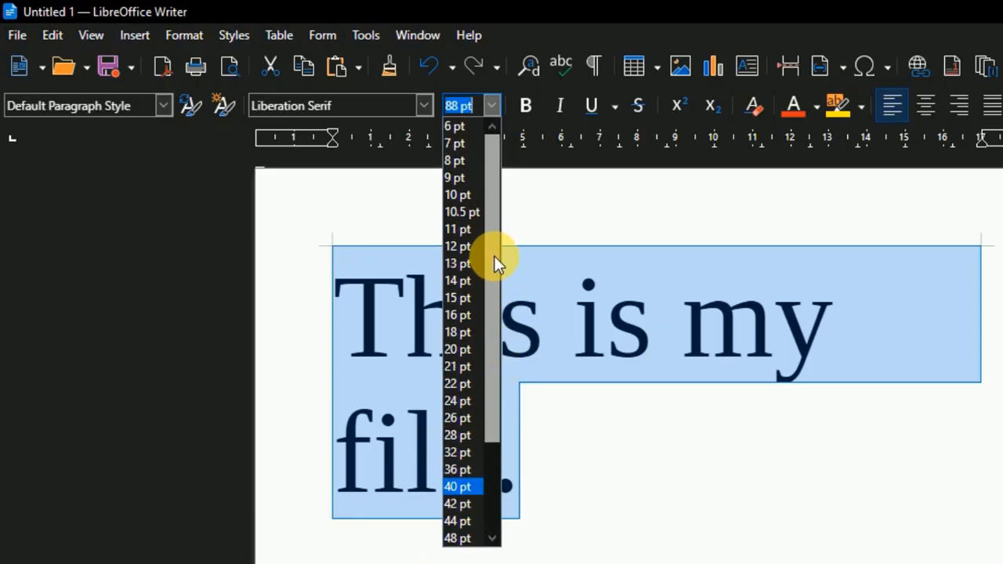
click(473, 104)
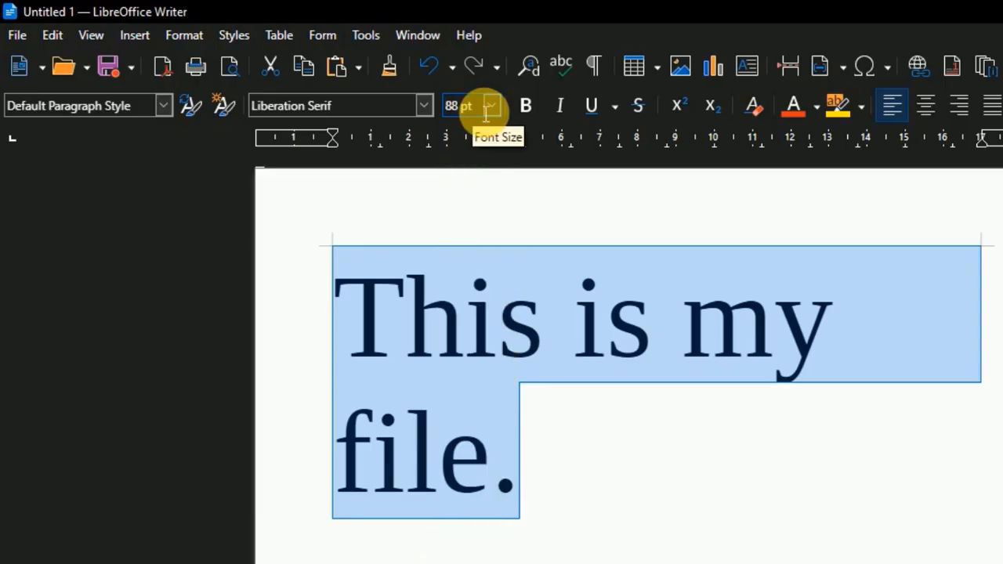
key(Right)
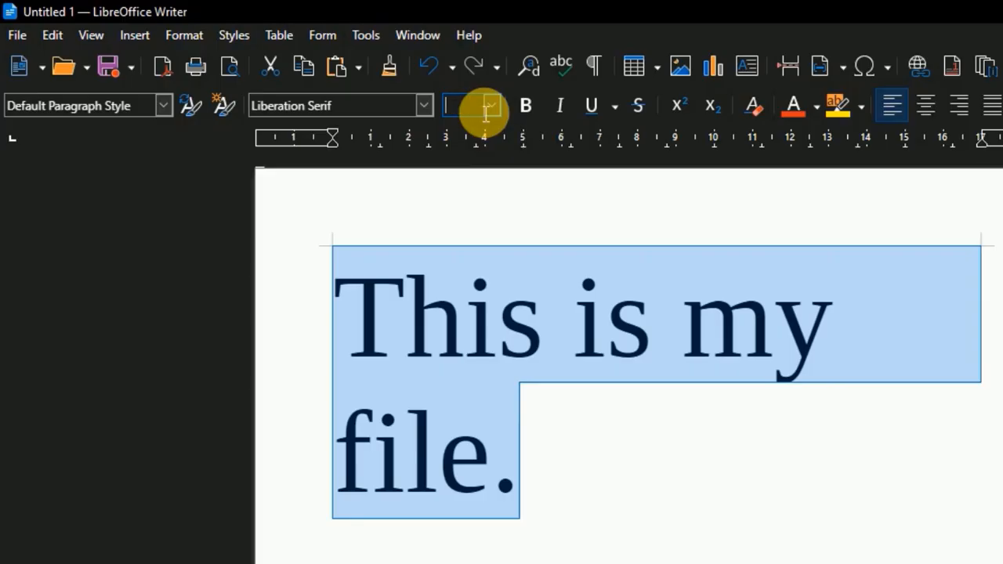
text(12)
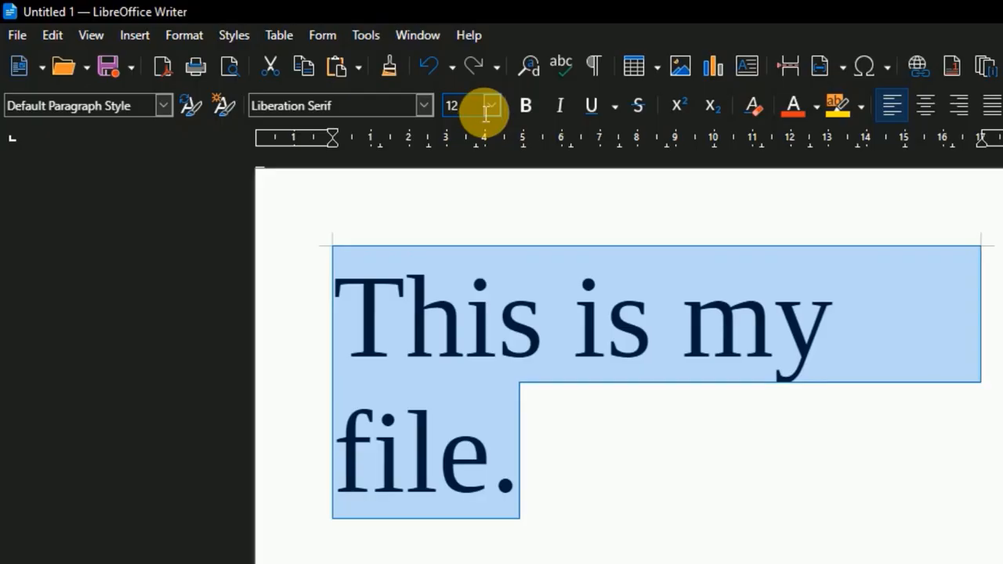
text(5)
key(Return)
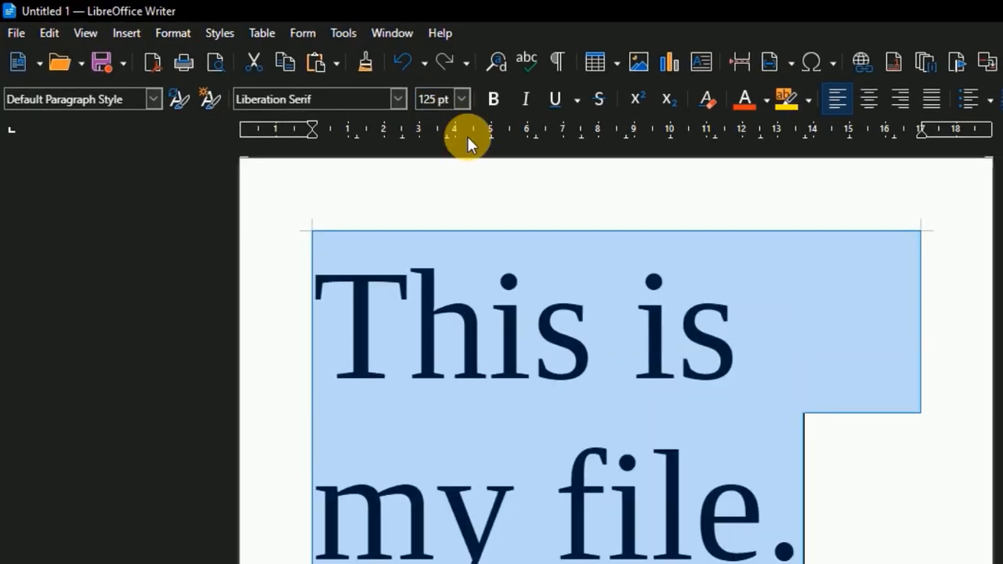
- Reduce the selected sentence's font size to 11 pt and settle on 12 pt
click(460, 99)
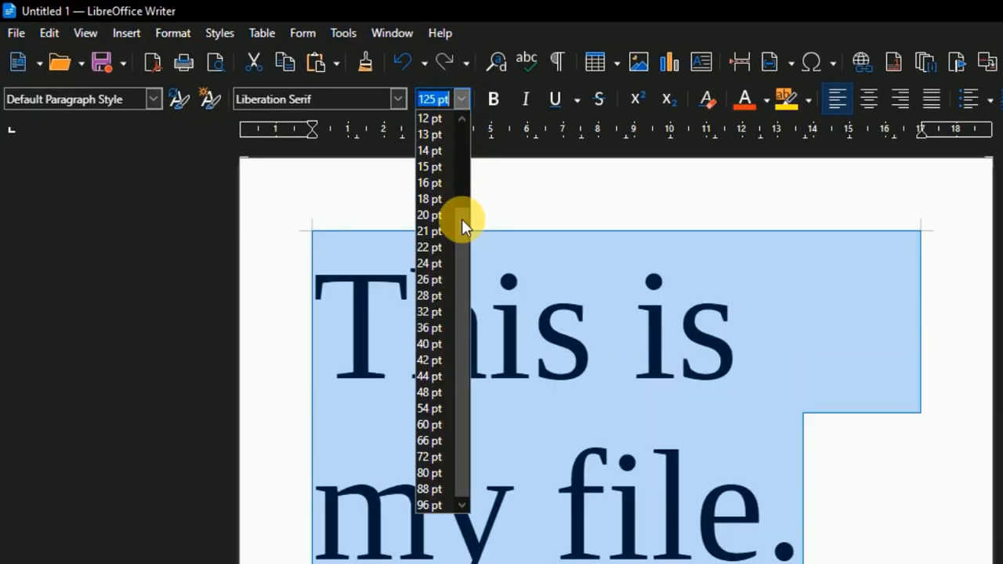
drag(467, 313, 463, 262)
click(430, 185)
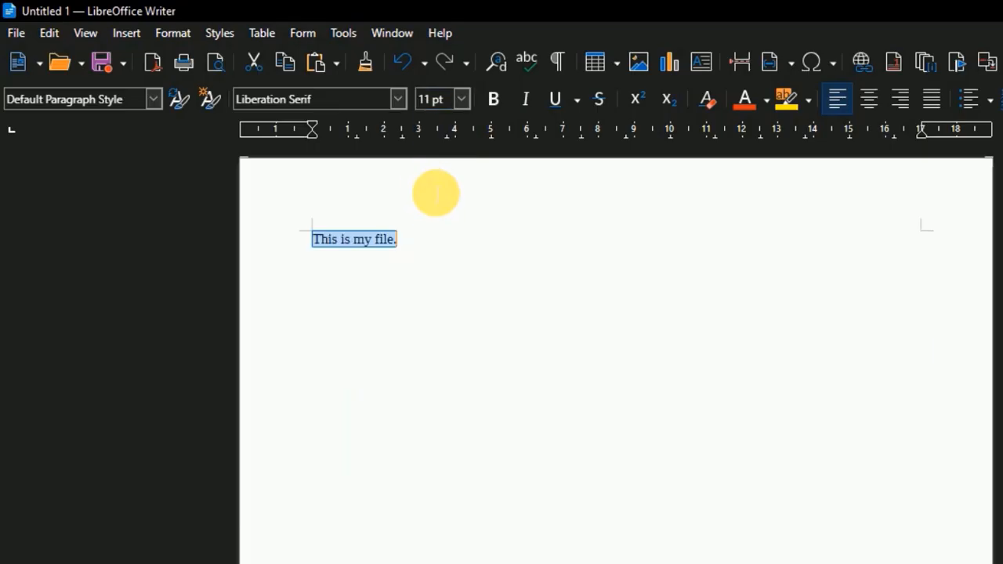
click(462, 98)
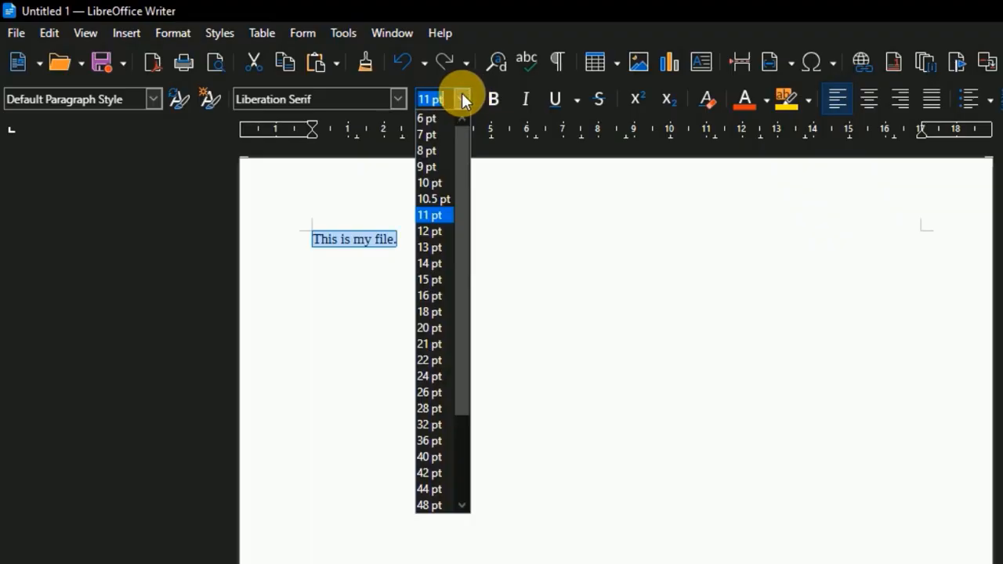
click(433, 231)
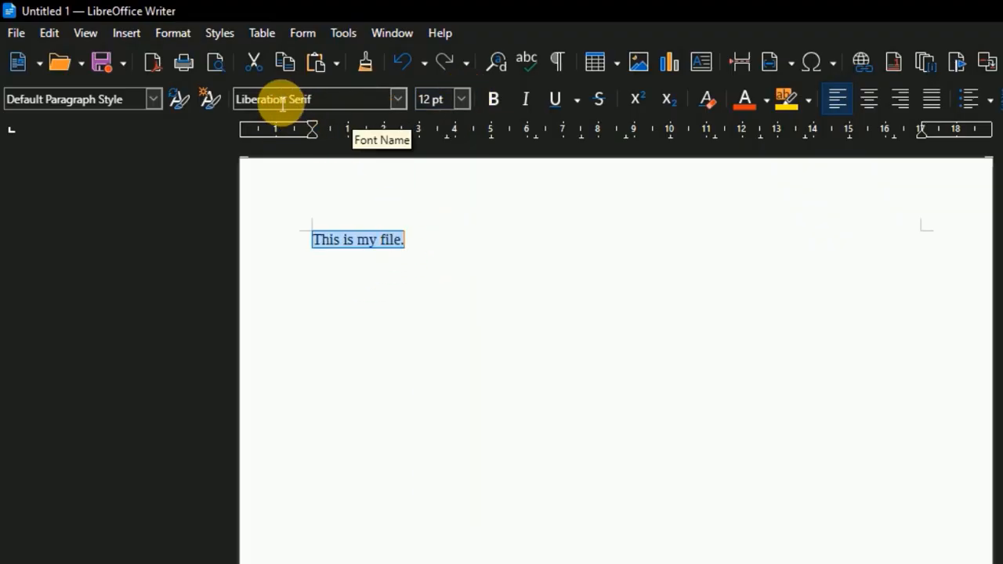
- Set the selected sentence in the Kunstler Script font at 26 pt
click(398, 99)
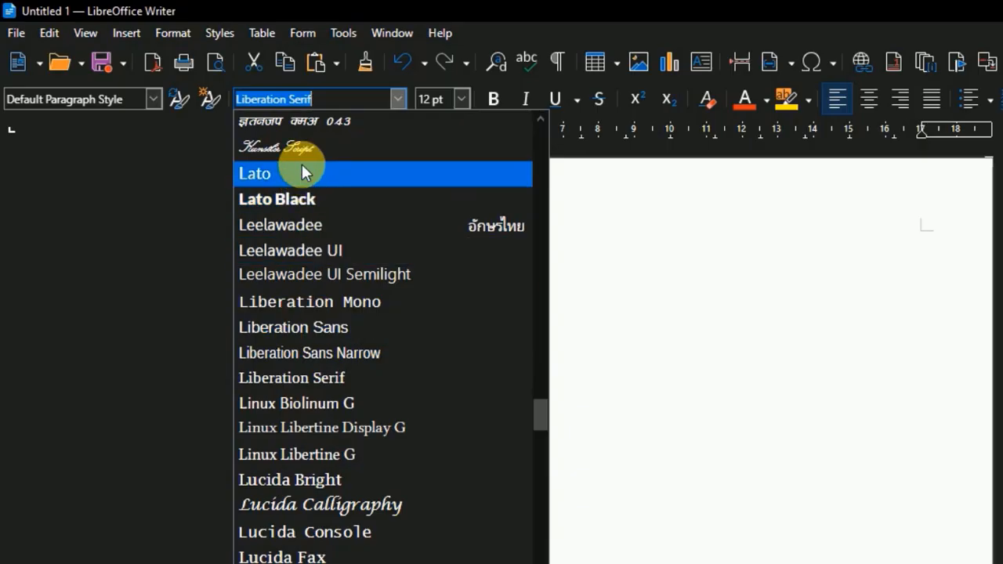
click(297, 146)
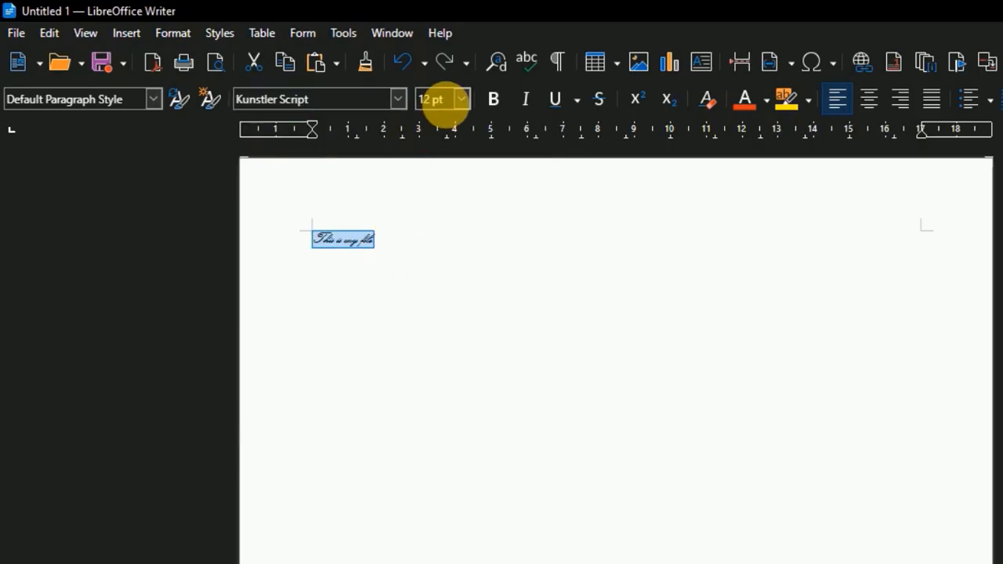
click(461, 98)
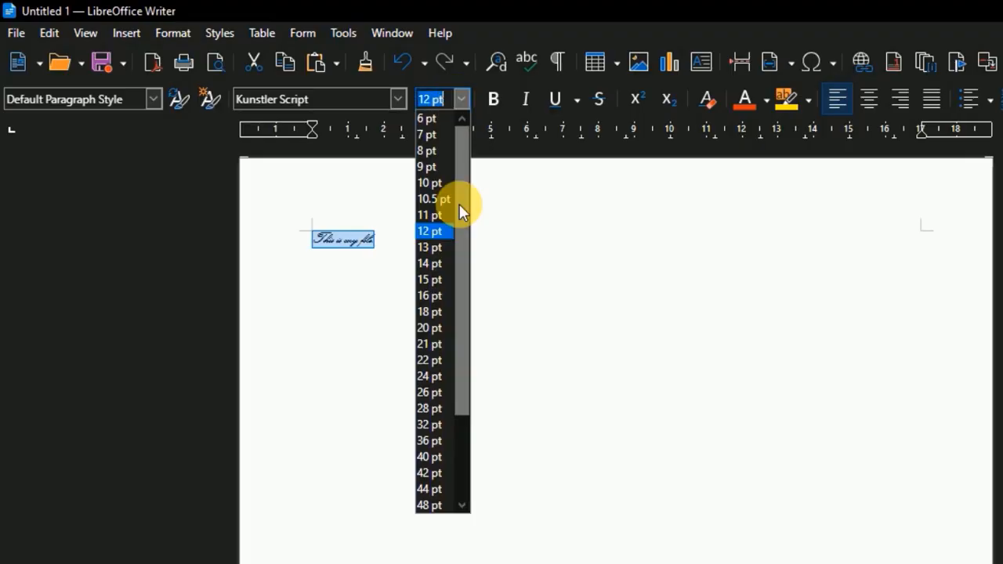
click(433, 393)
- Change the selected sentence's font to Gill Sans Ultra Bold
click(397, 99)
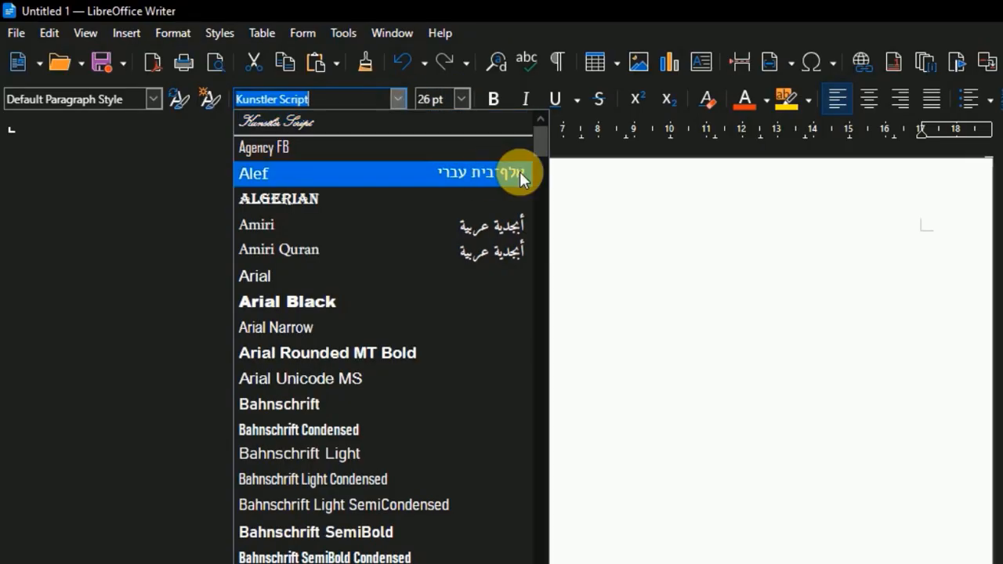
drag(538, 140, 538, 336)
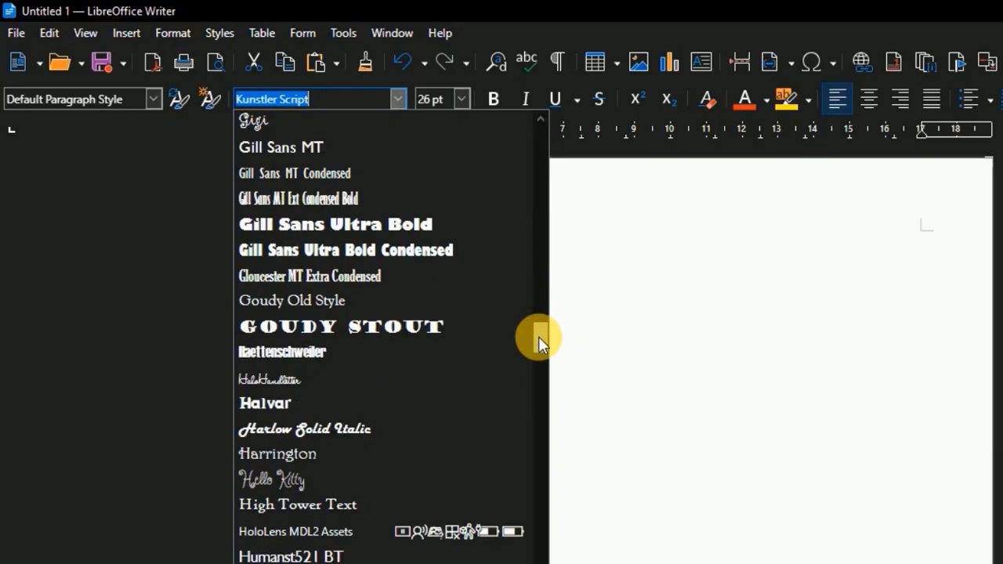
click(396, 227)
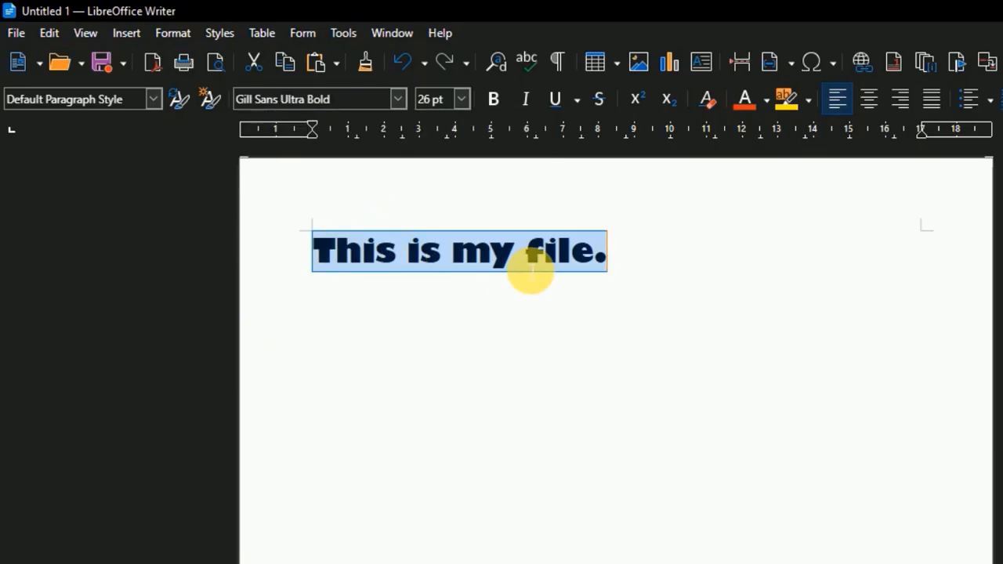
- Set the selected sentence in the Arial font at 12 pt
click(398, 101)
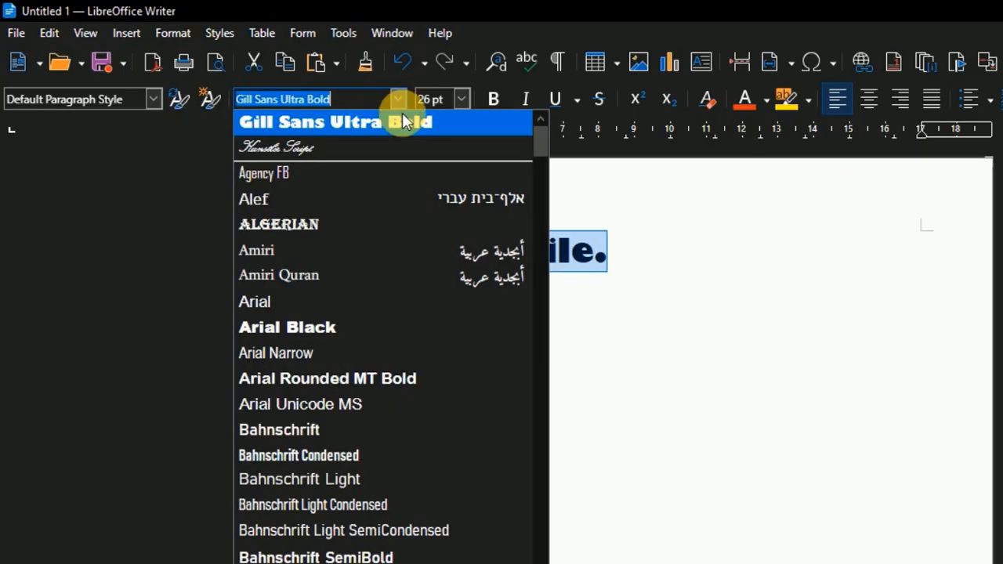
click(275, 304)
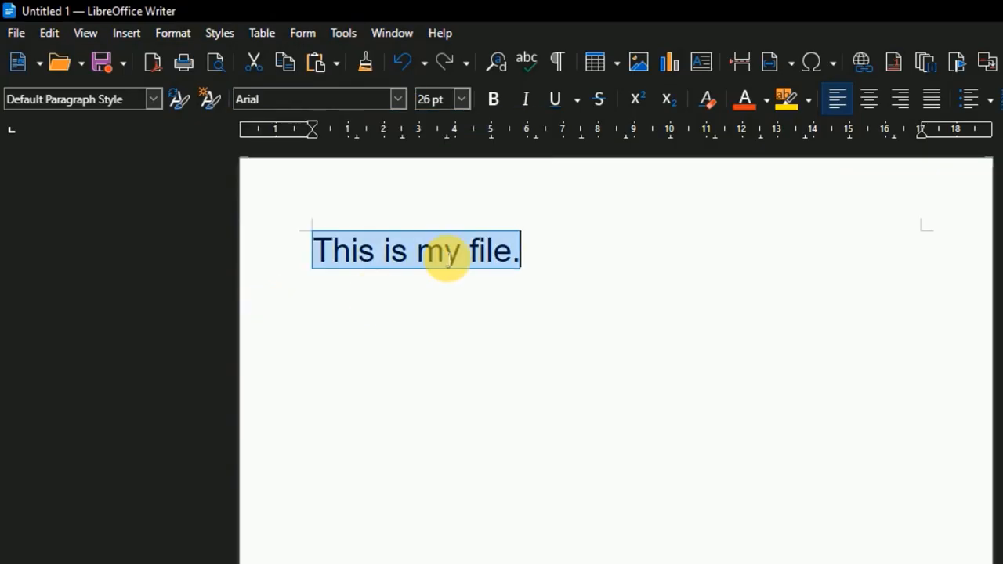
click(462, 101)
click(437, 150)
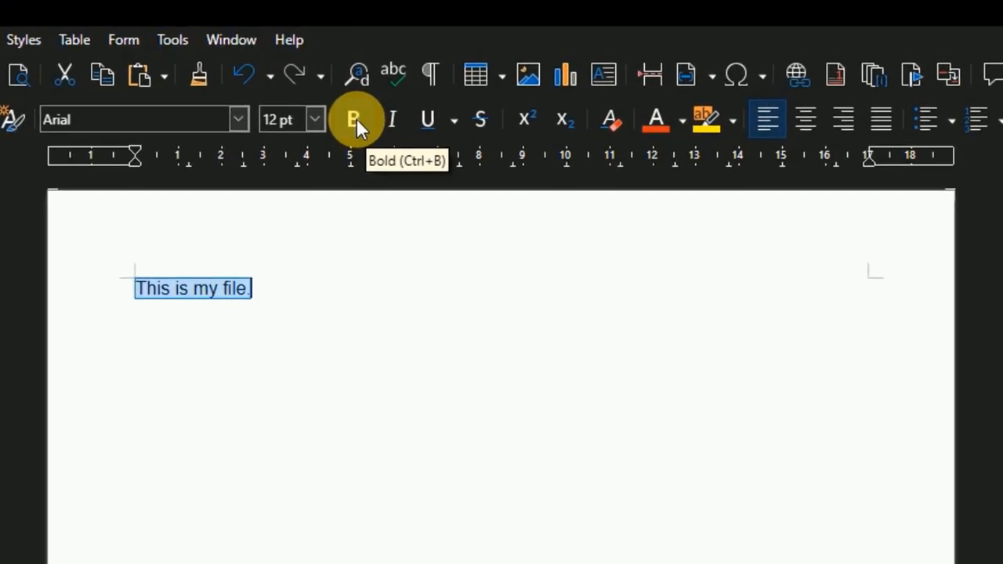
- Make the sentence "This is my file." bold, italic and underlined, and deselect it
click(355, 120)
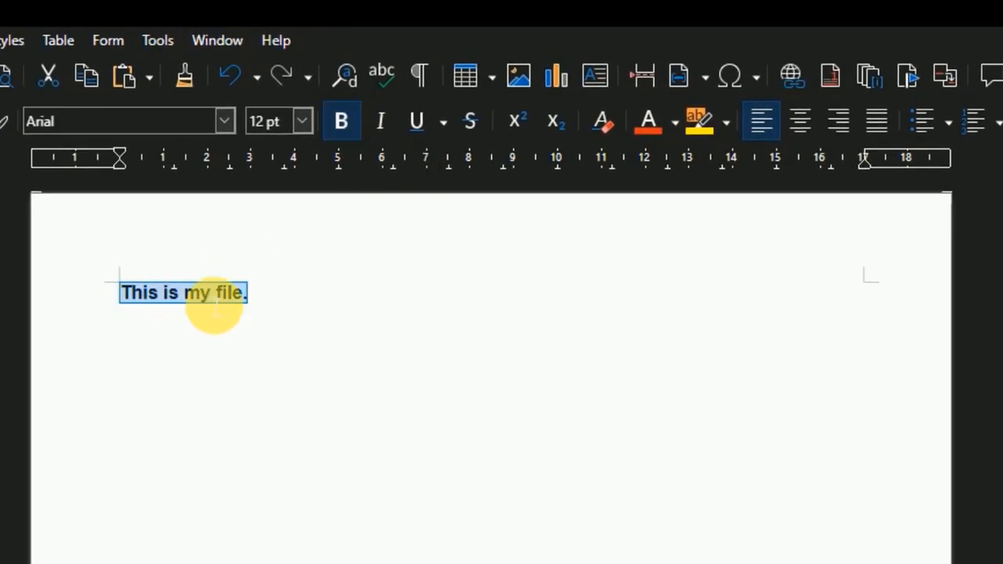
click(380, 121)
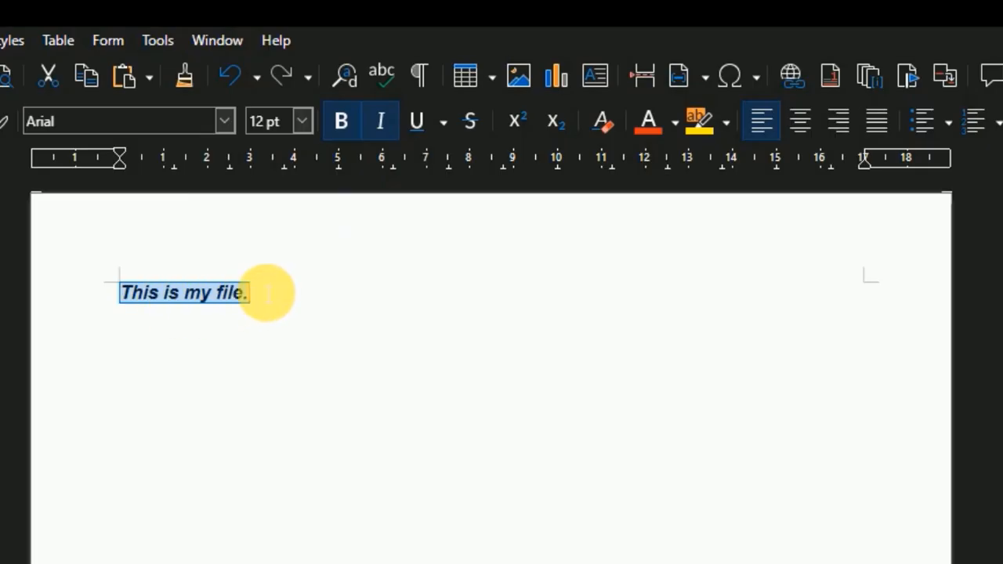
click(415, 122)
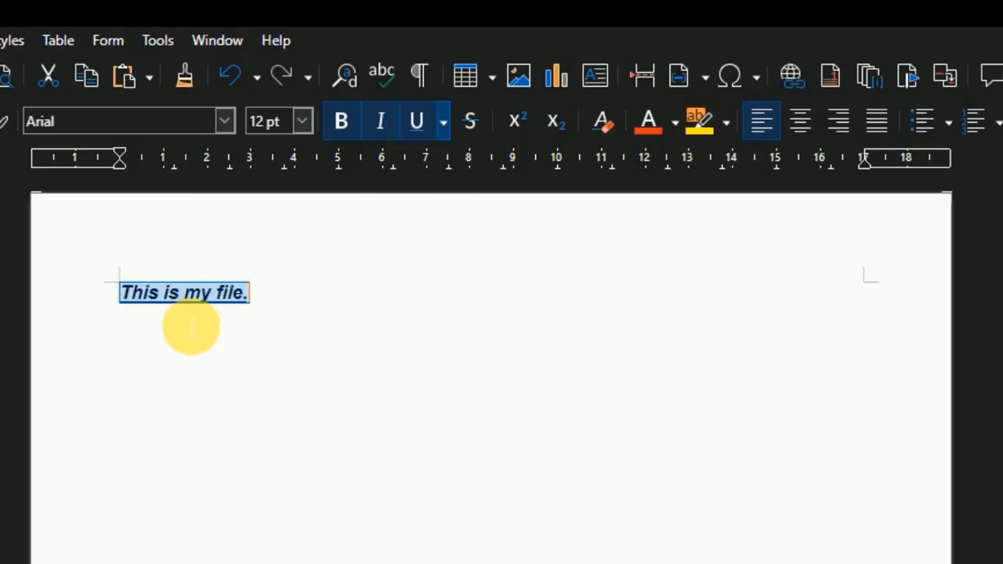
click(322, 319)
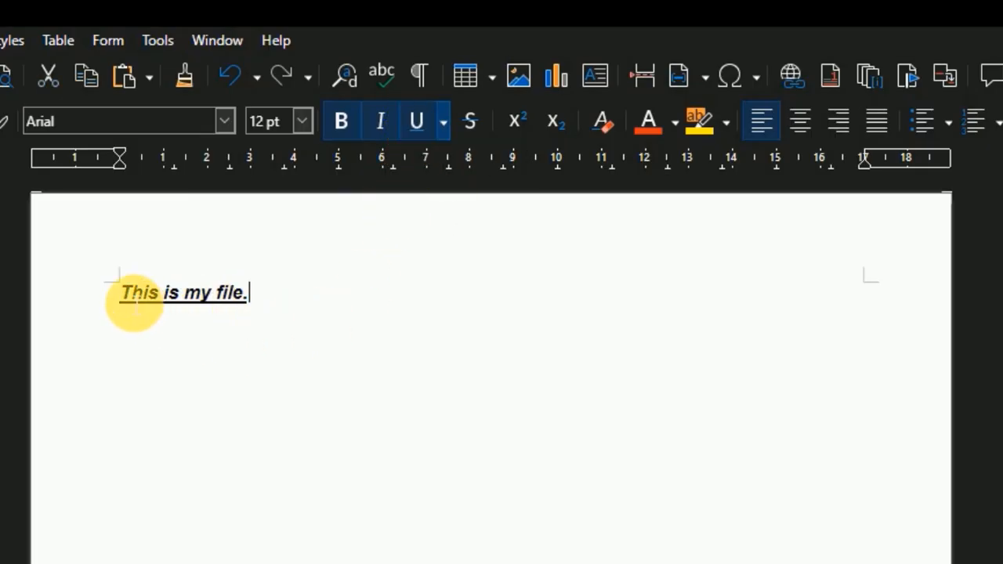
- Select the sentence again, apply the double-line underline style to it, and deselect it
drag(121, 294, 269, 298)
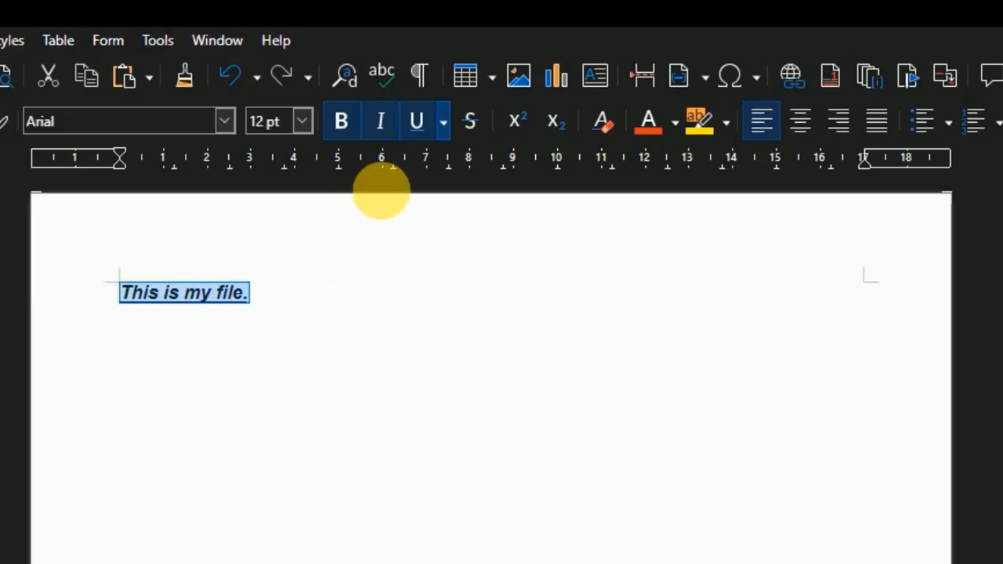
click(443, 127)
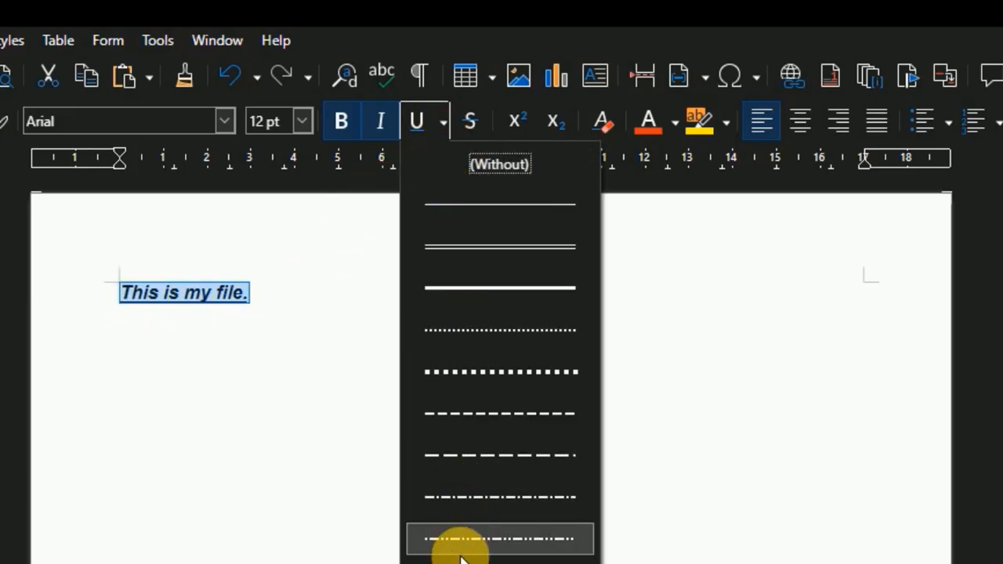
click(481, 248)
click(345, 379)
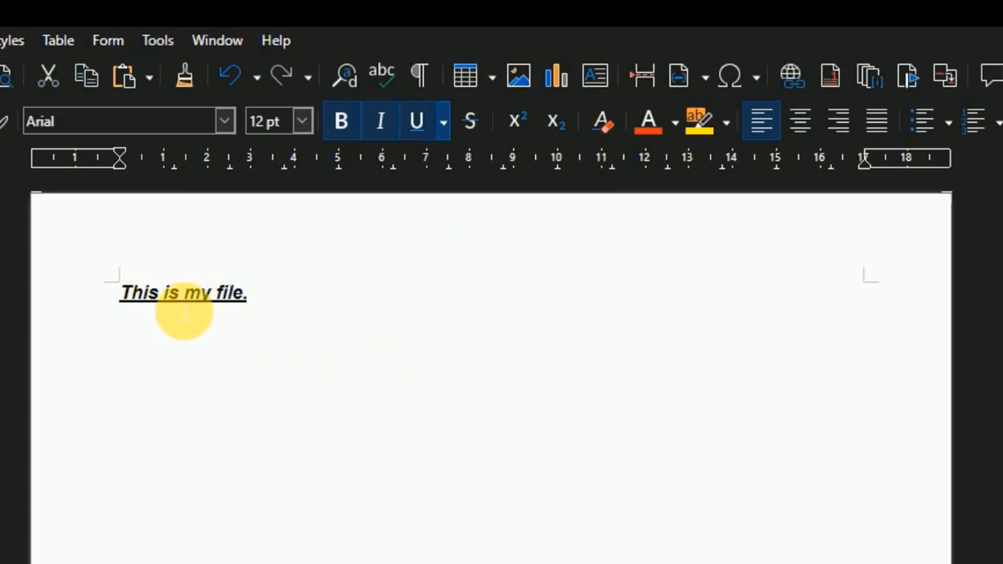
- Select the whole sentence and remove its underline, italic and bold formatting
drag(122, 296, 271, 304)
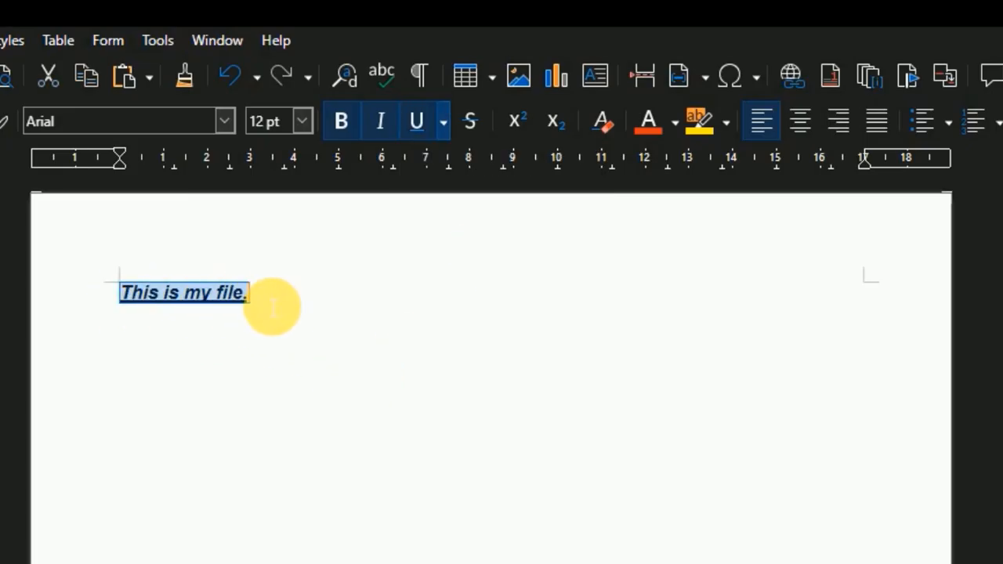
click(416, 123)
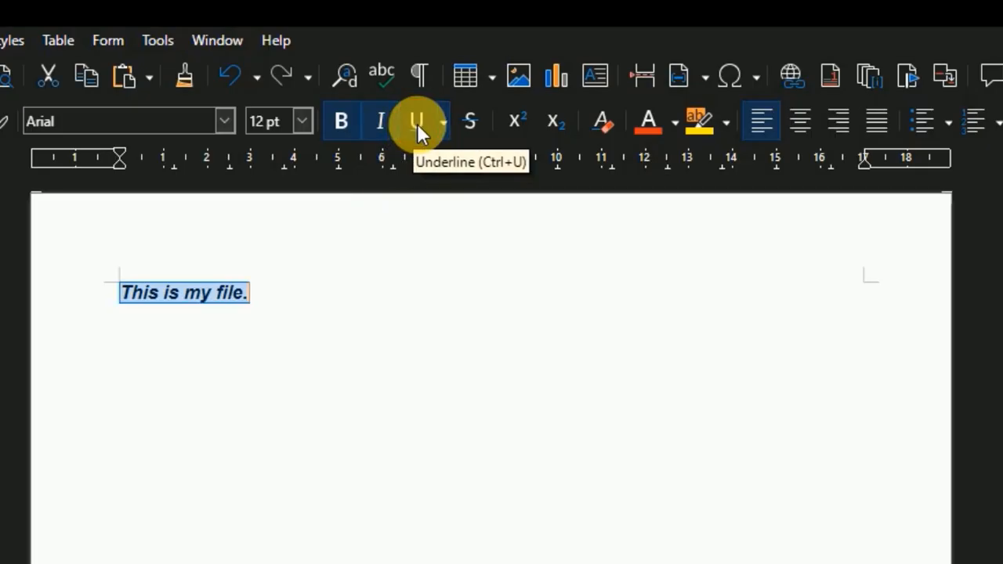
click(379, 120)
click(340, 121)
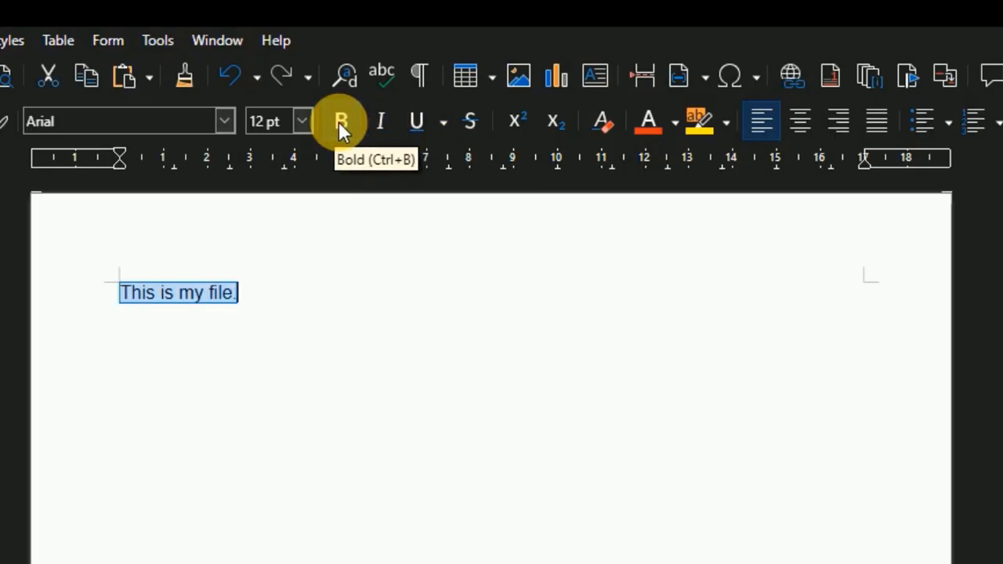
- Apply strikethrough to the selected sentence "This is my file.", remove it again, and deselect the text
click(470, 121)
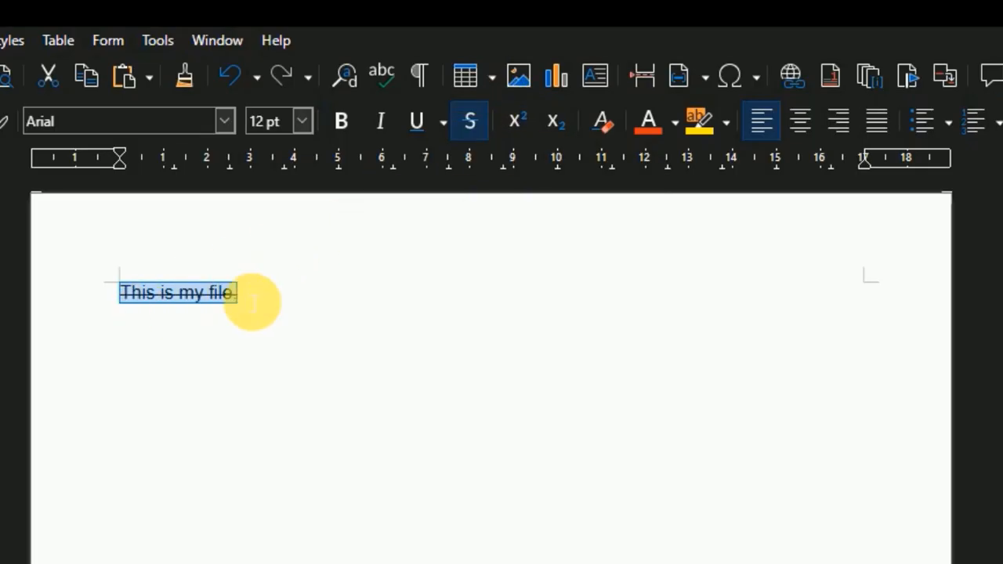
click(472, 122)
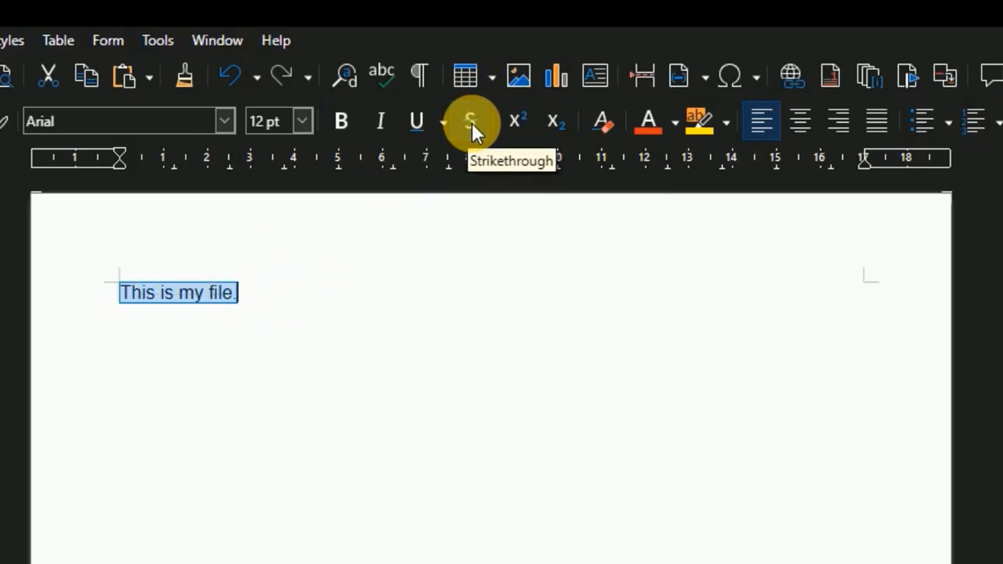
click(287, 305)
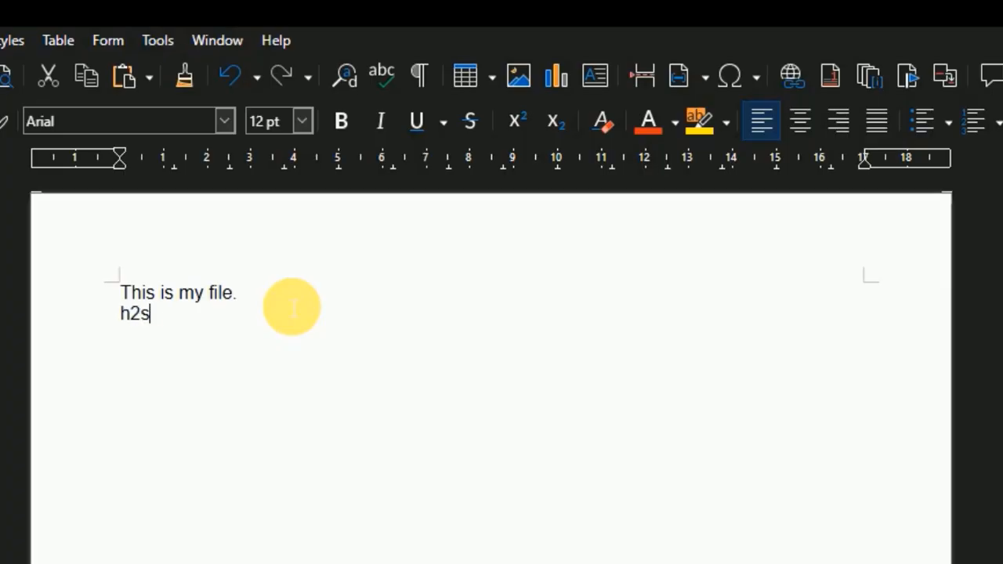
- Write "H2so4" on a new line below the sentence and format its 2 and 4 as subscripts
key(ctrl+z)
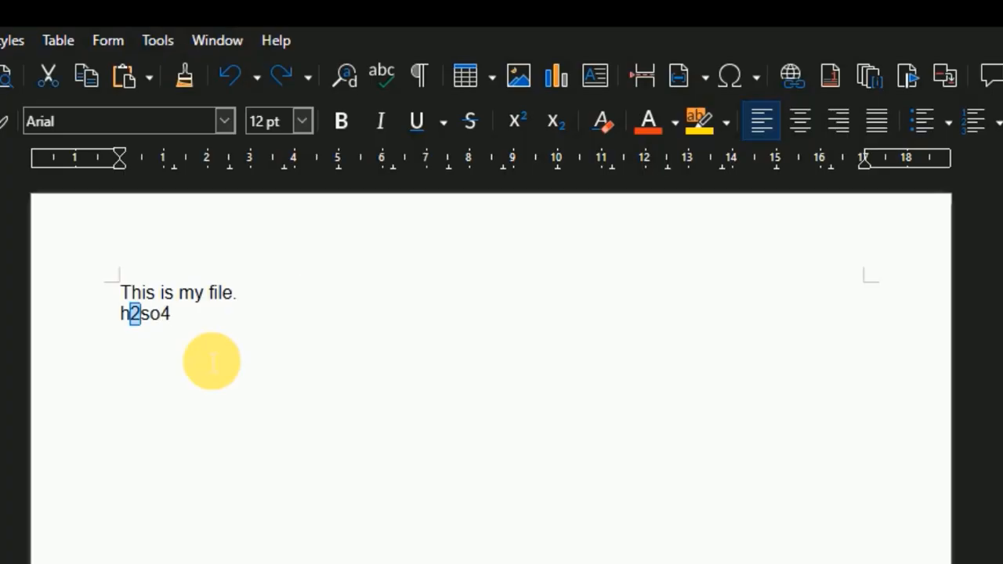
click(213, 372)
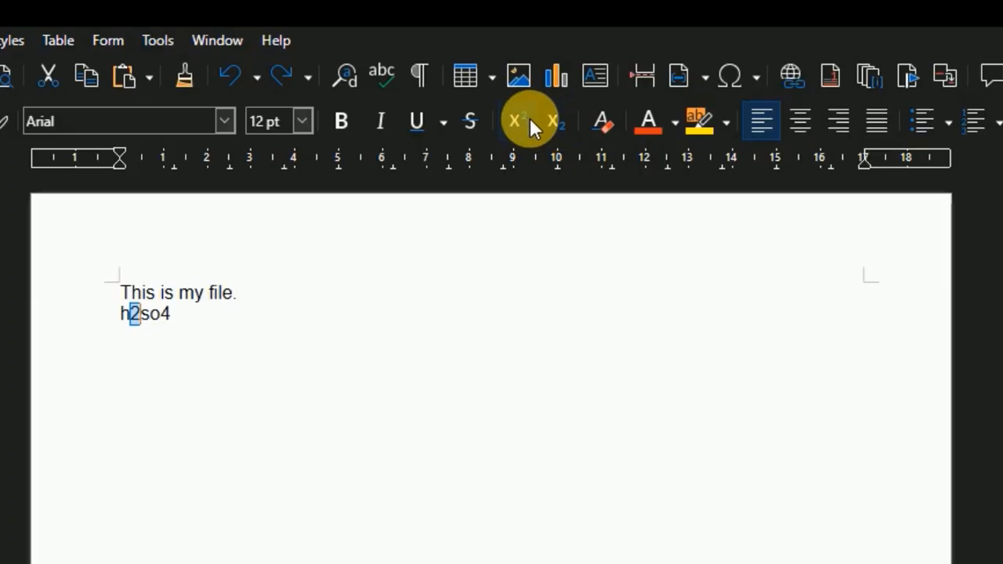
click(554, 120)
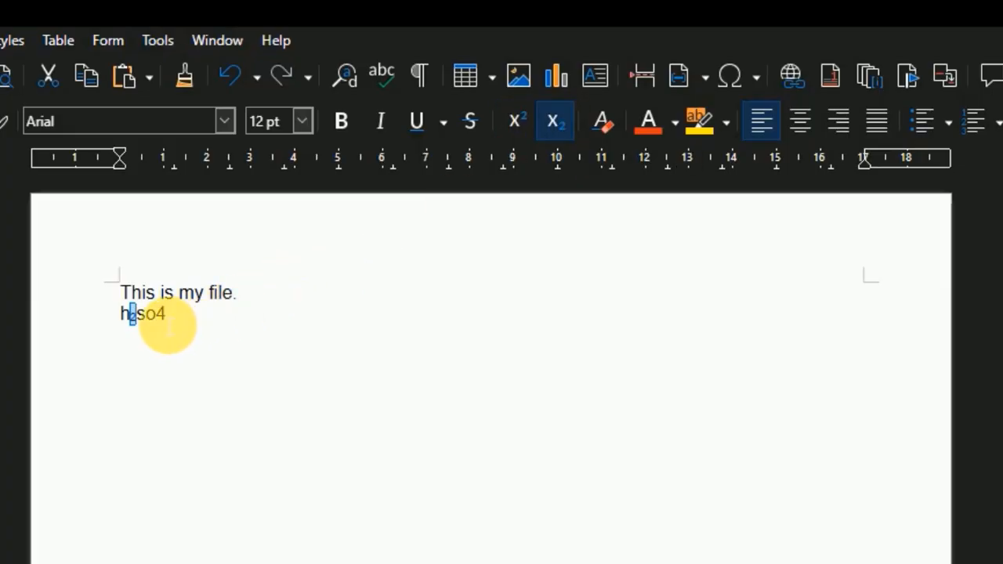
drag(156, 314, 167, 314)
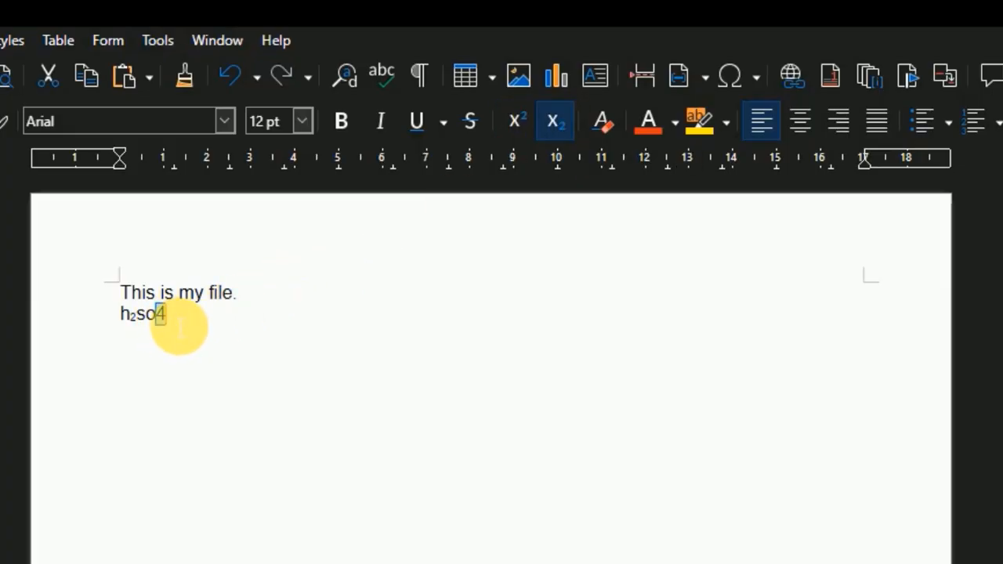
click(554, 121)
click(246, 325)
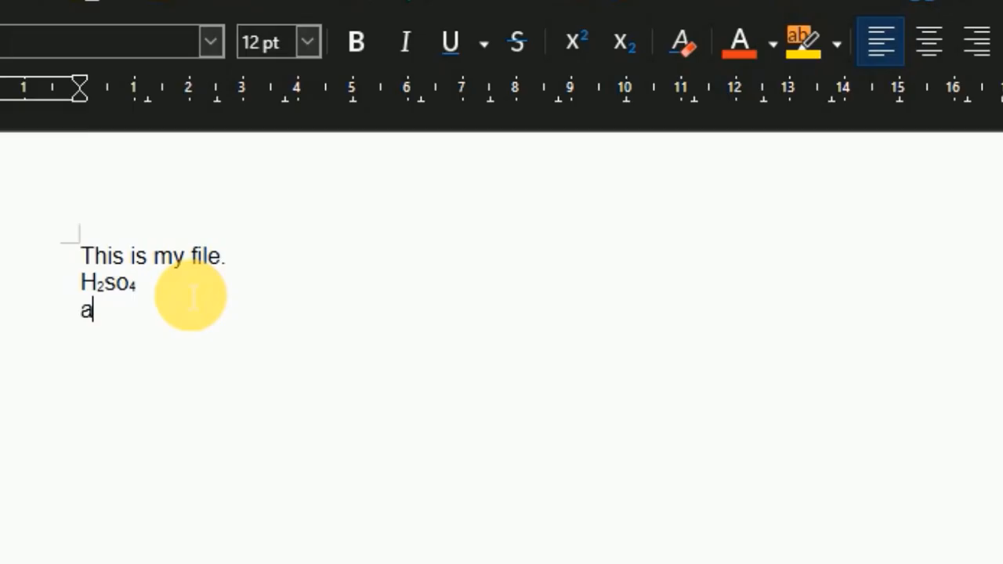
- Complete the third line as "a2+b2=1", with the 2 after each letter as a superscript and the rest as normal text
click(583, 43)
text(2)
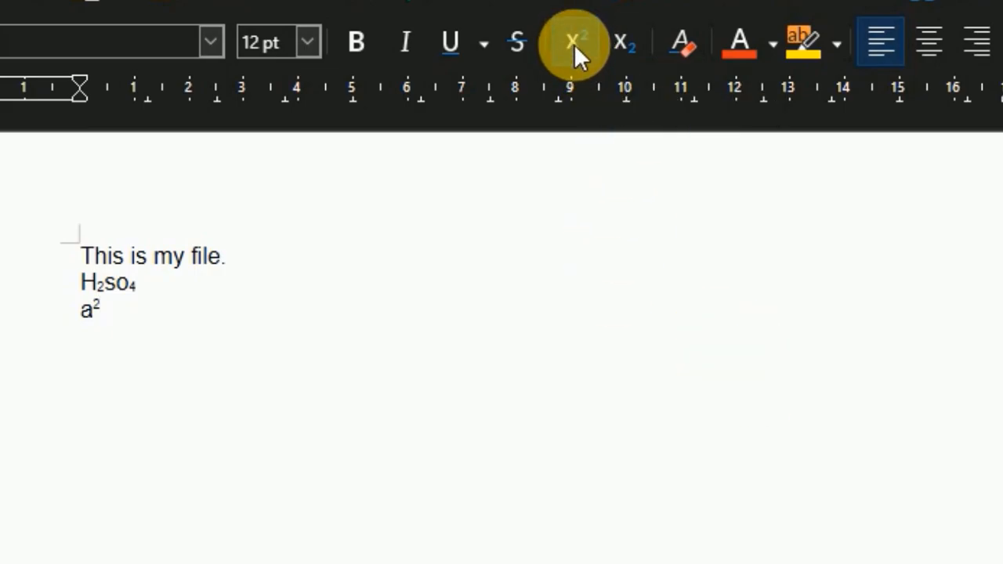
click(573, 41)
text(+b2)
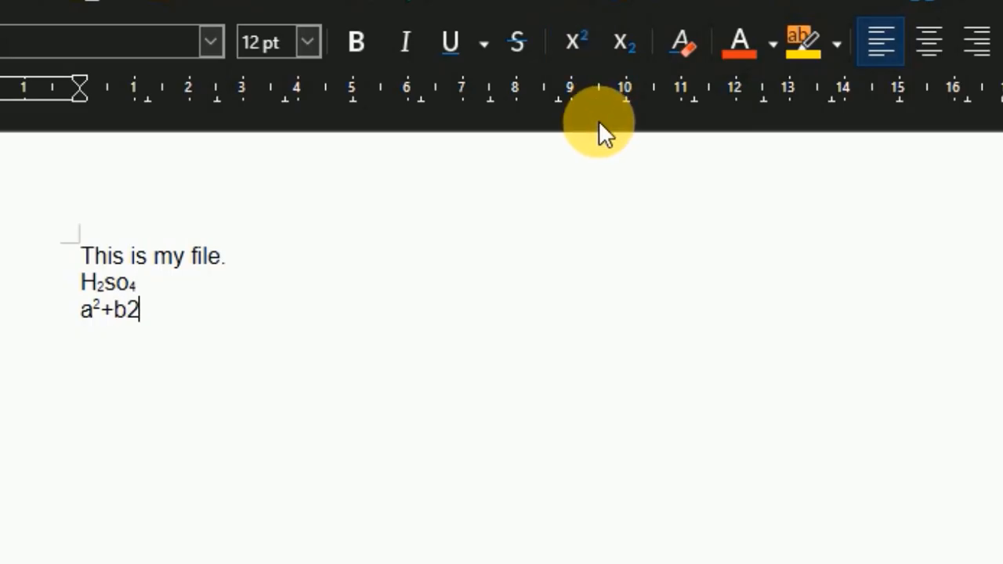
drag(141, 312, 126, 312)
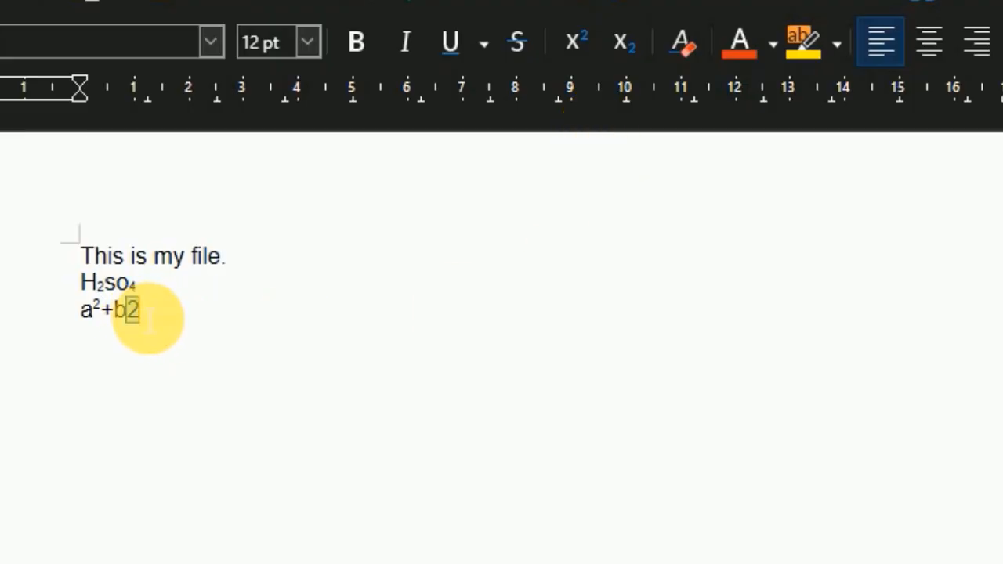
click(578, 44)
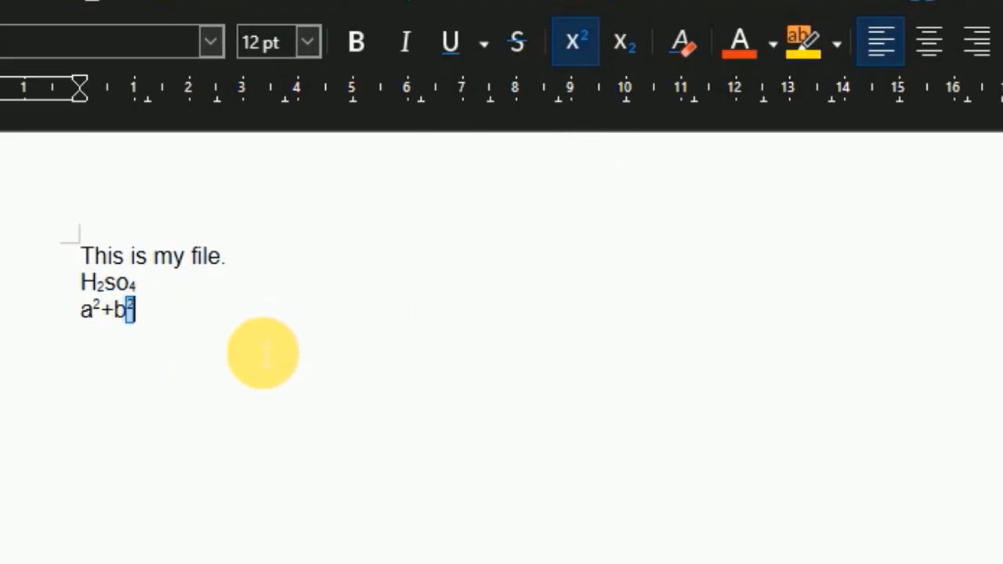
click(192, 330)
click(572, 49)
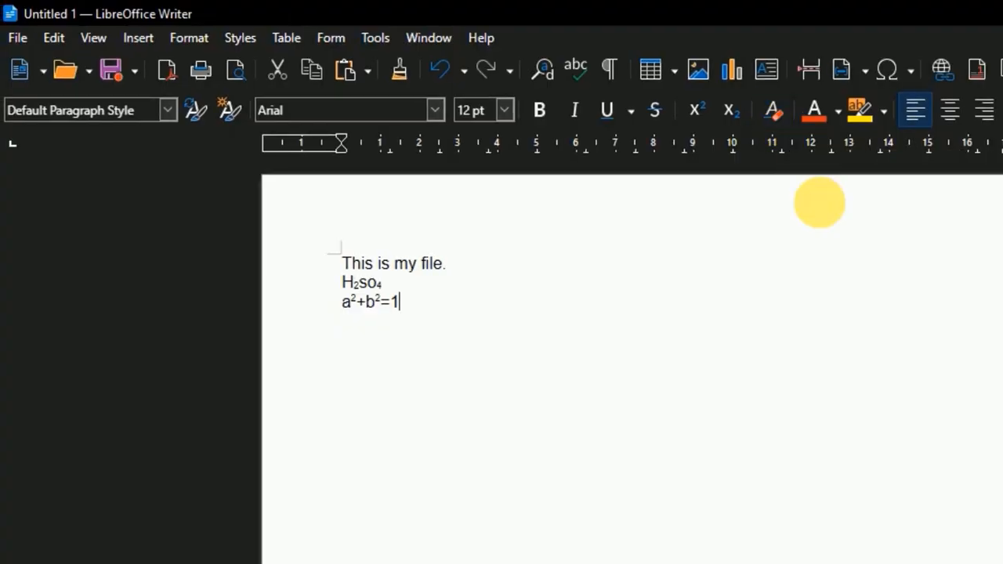
click(431, 303)
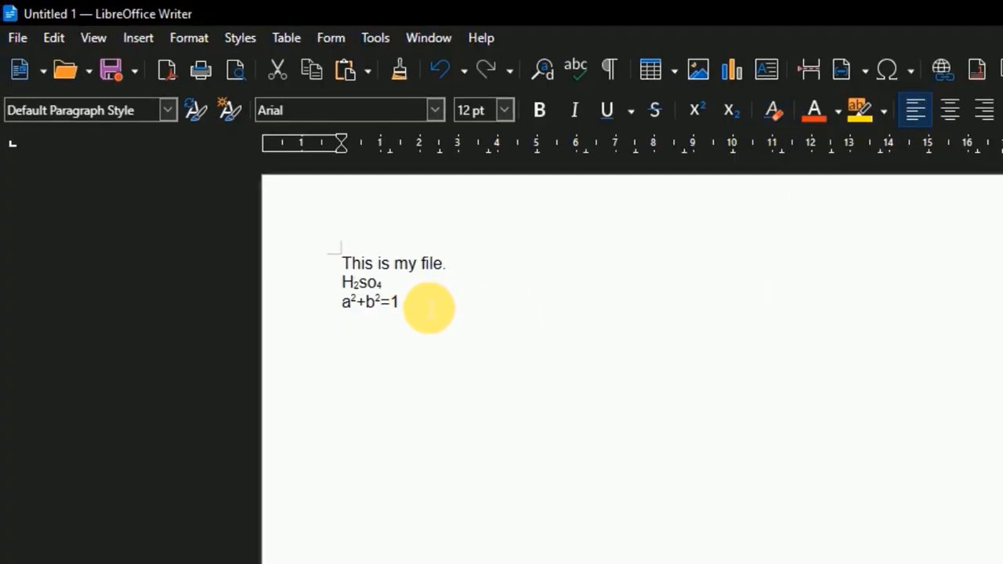
- Make "This is my file." bold, italic and underlined, and set its font to Gill Sans Ultra Bold
drag(342, 263, 454, 262)
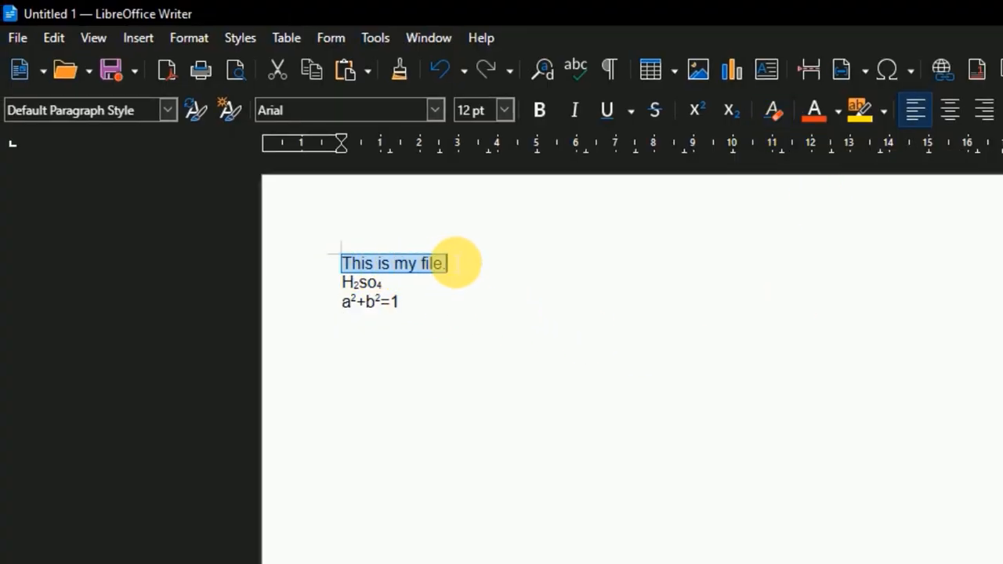
click(538, 111)
click(573, 112)
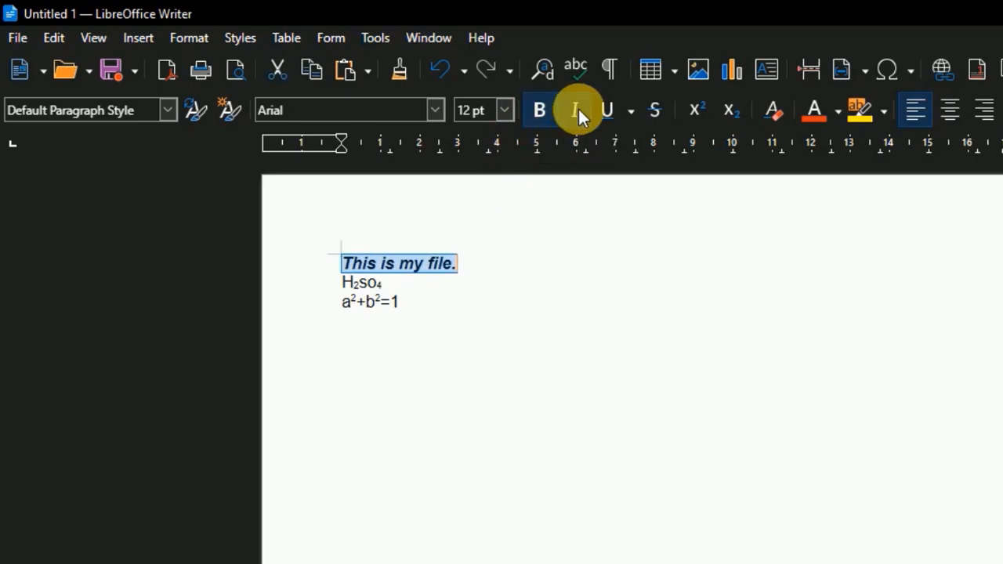
click(605, 112)
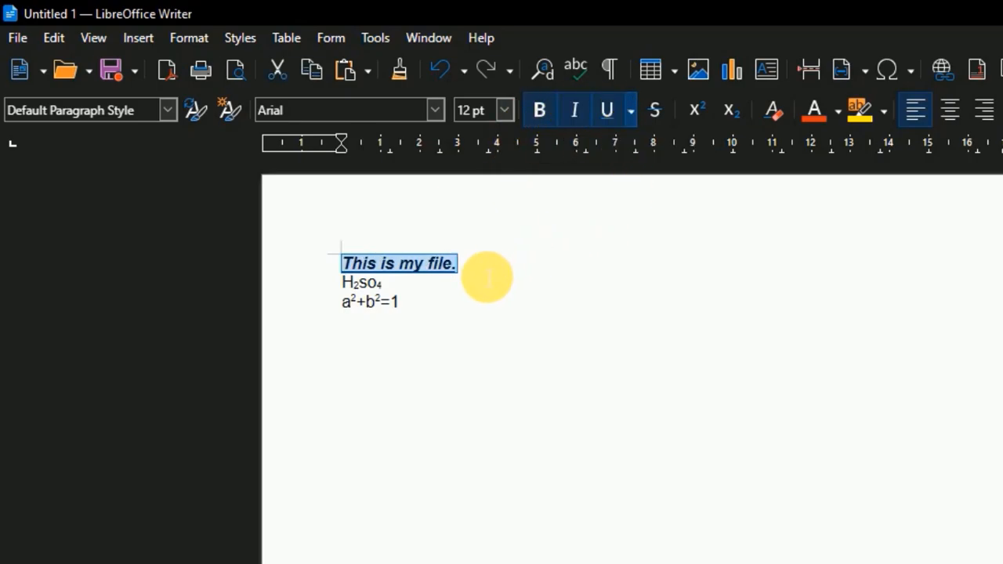
click(435, 110)
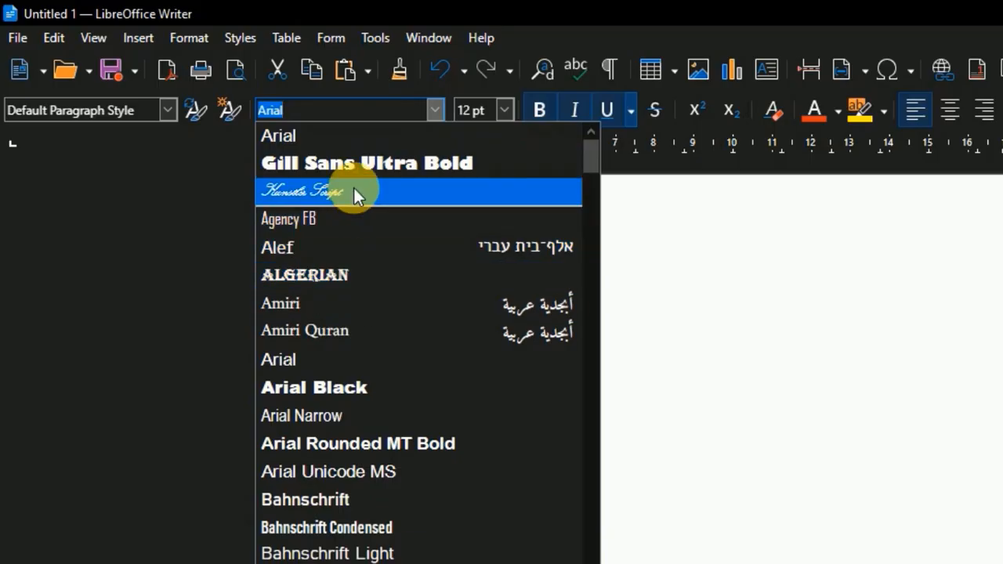
click(354, 164)
click(512, 345)
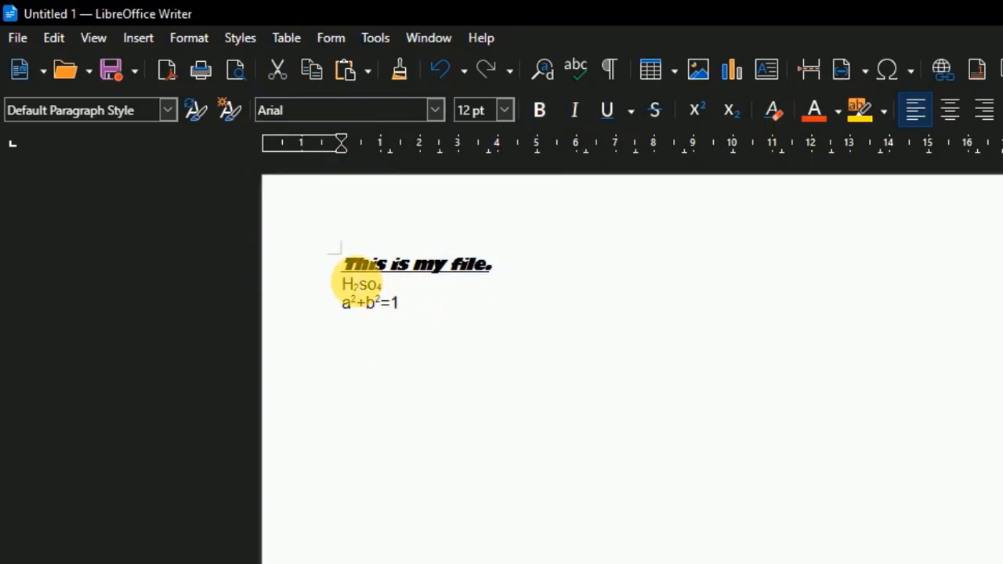
- Clear the direct formatting from "This is my file." and set its font color to purple
drag(342, 264, 492, 267)
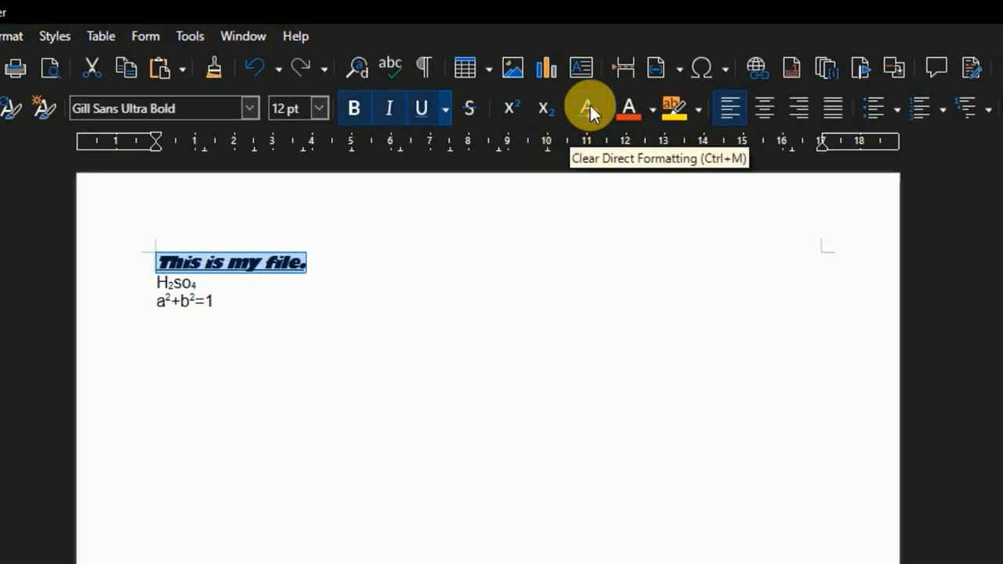
click(590, 107)
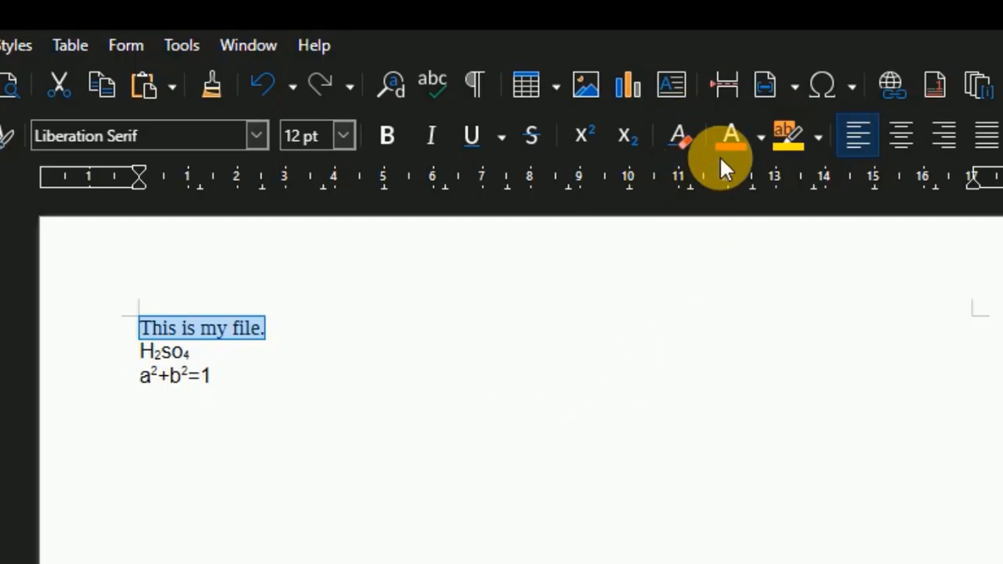
click(761, 138)
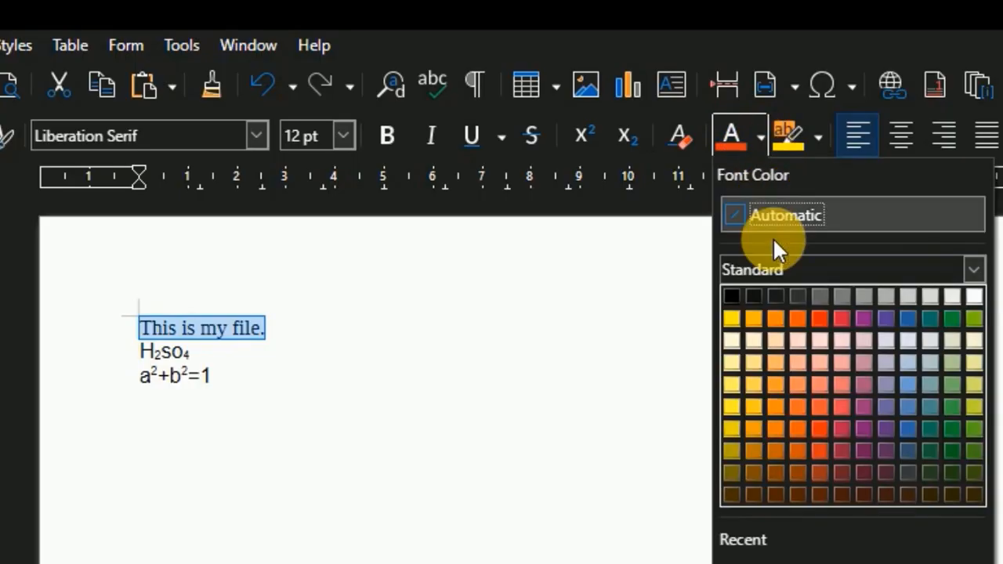
click(878, 319)
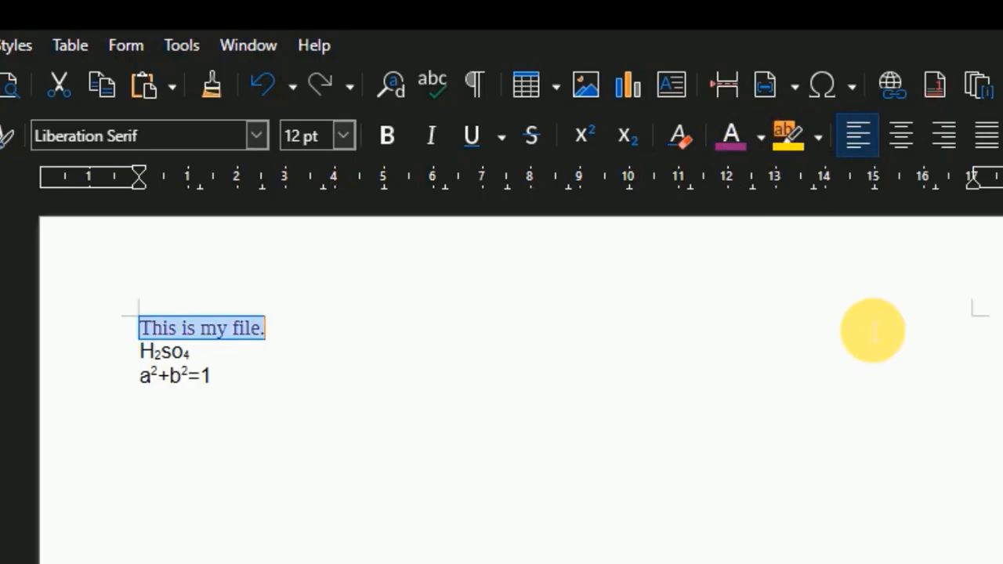
click(387, 399)
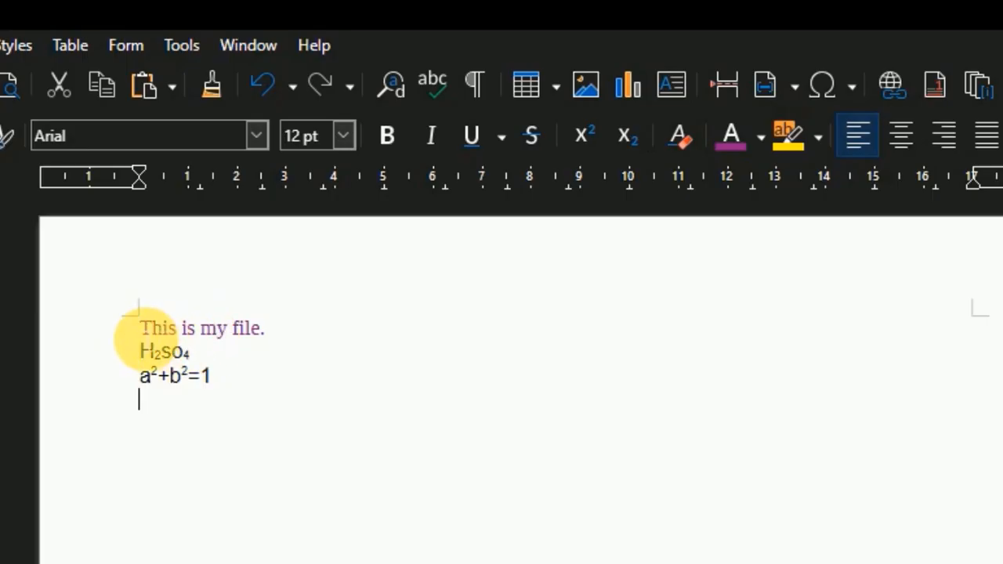
- Change the font color of "This is my file." to green and deselect the sentence
drag(140, 329, 287, 337)
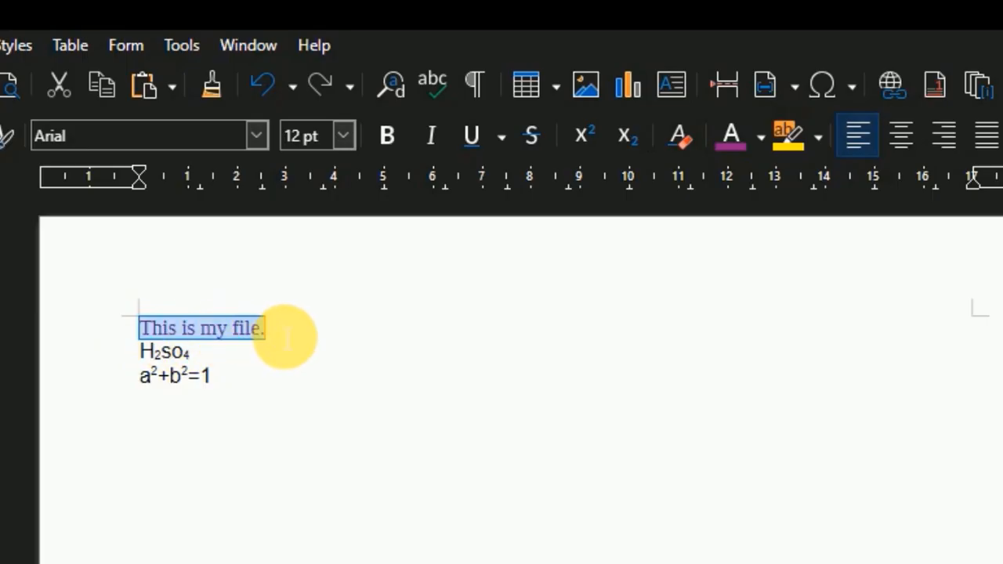
click(761, 133)
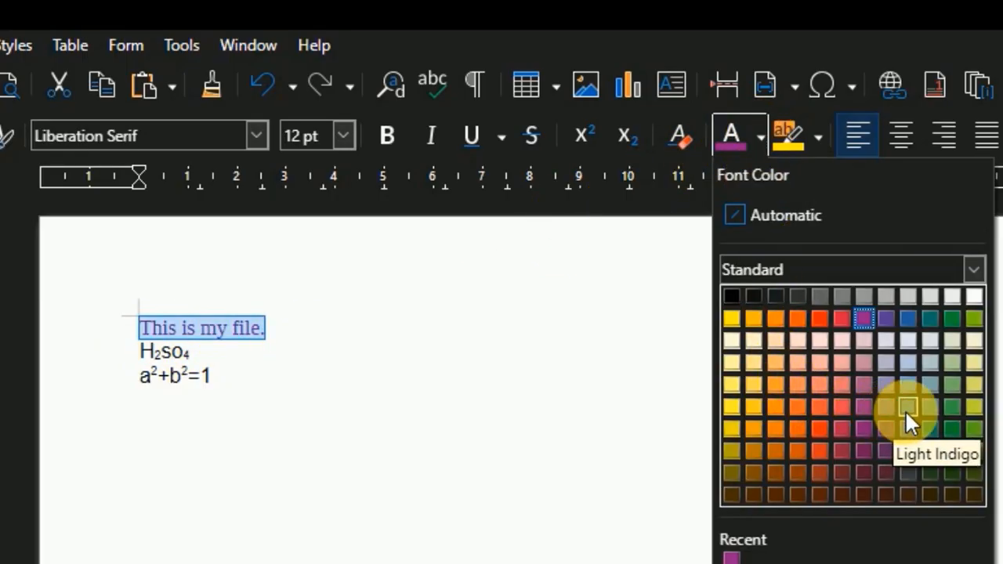
click(952, 408)
click(314, 365)
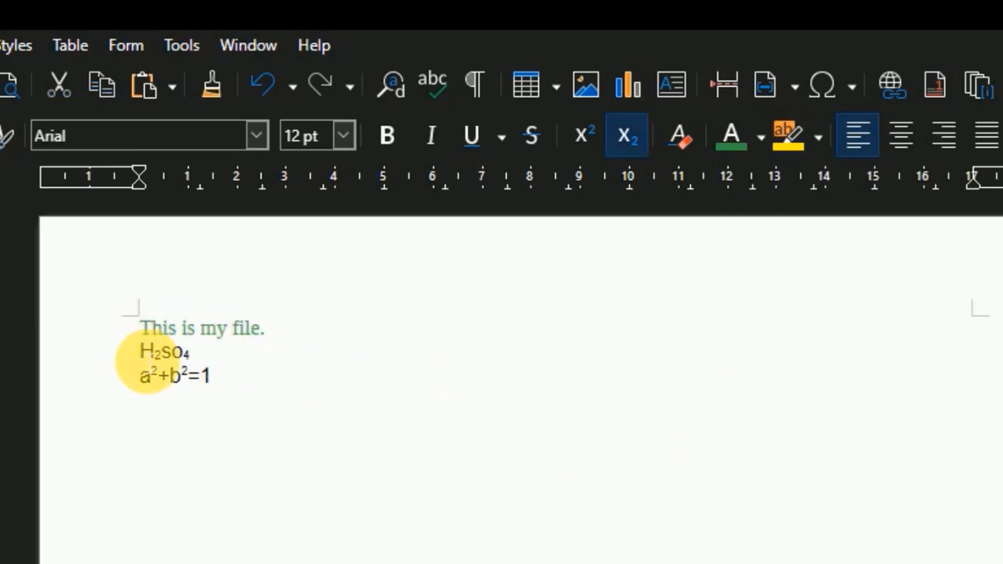
- Highlight the whole "a2+b2=1" line in orange and deselect it
drag(134, 396, 279, 396)
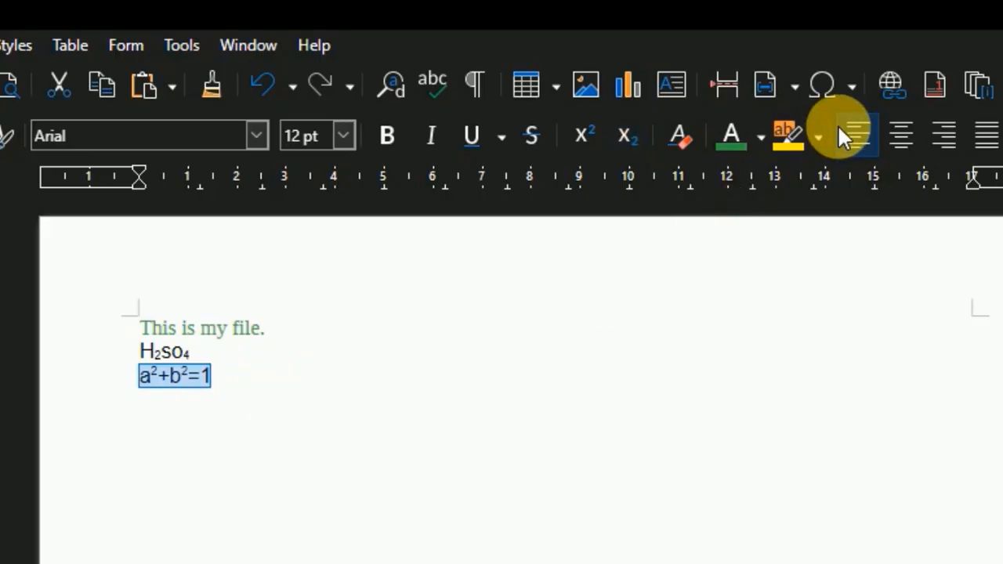
click(818, 137)
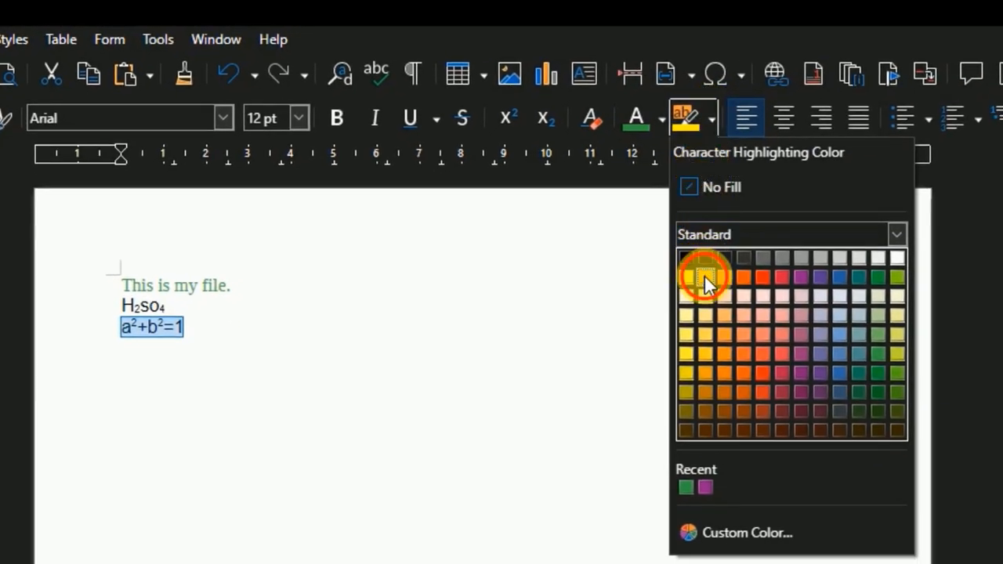
click(707, 277)
click(337, 371)
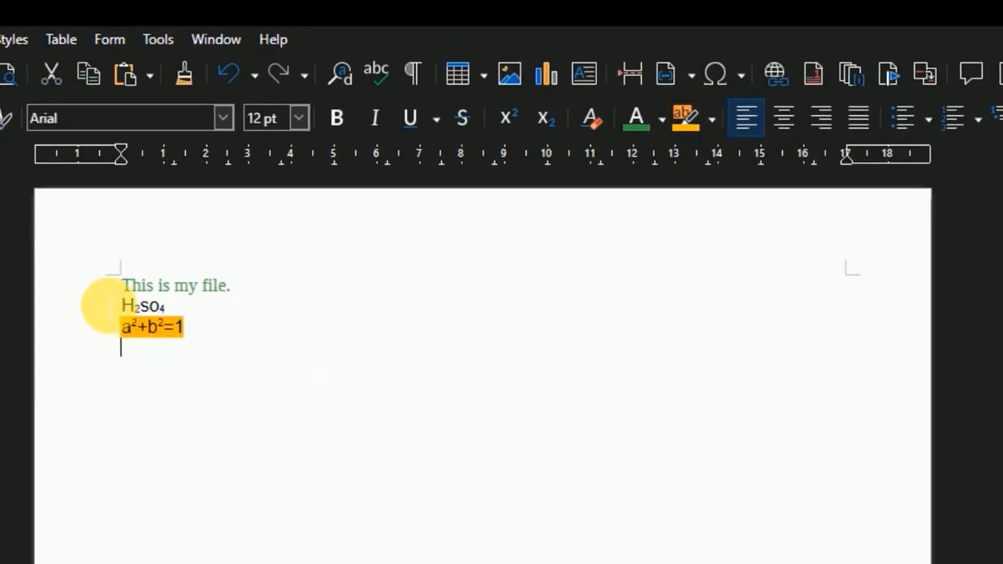
- Highlight the sentence "This is my file." in red and deselect it
drag(120, 286, 255, 285)
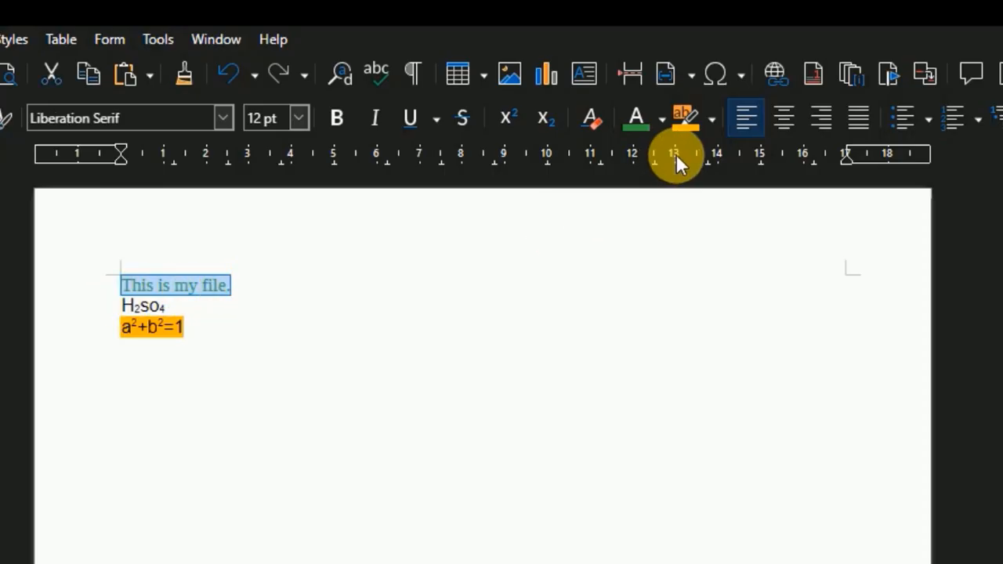
click(709, 124)
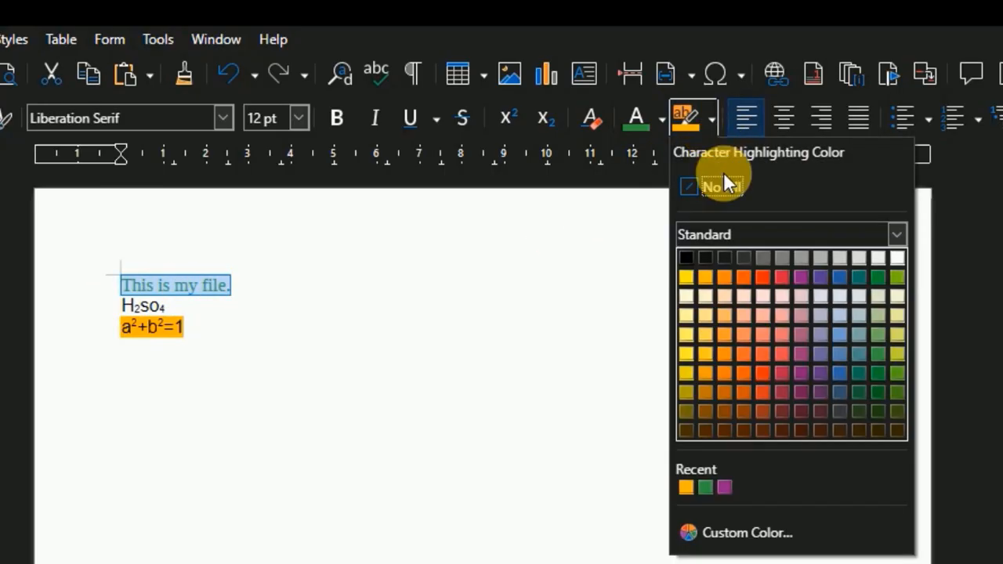
click(764, 278)
click(387, 374)
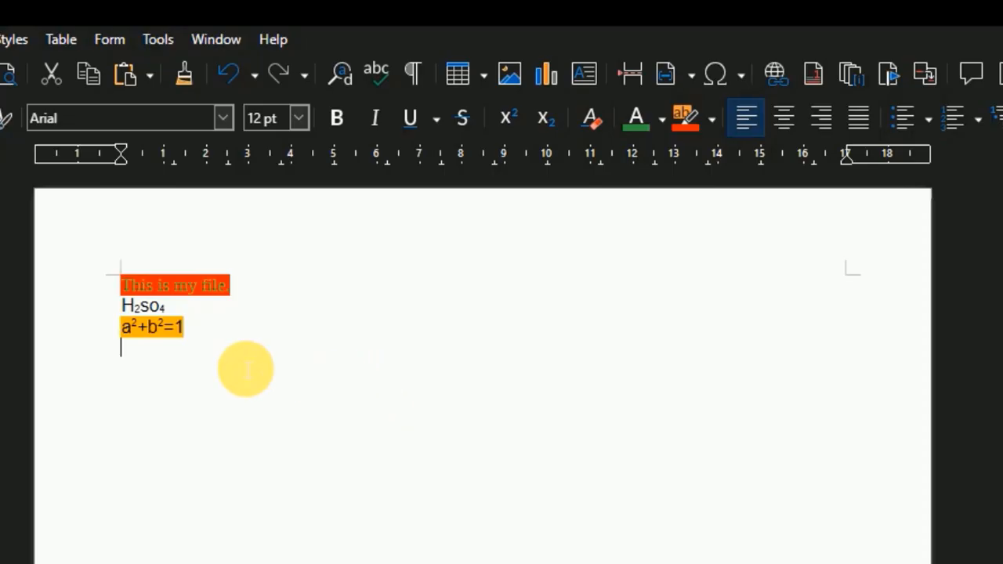
- Remove the highlighting from "This is my file." and from the "a2+b2=1" line by setting both to No Fill
drag(121, 286, 287, 284)
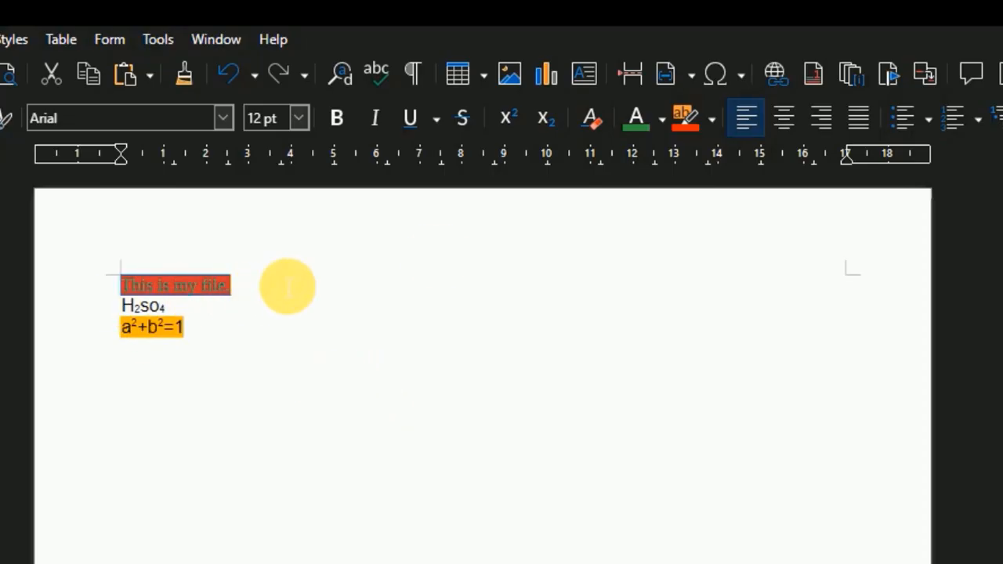
click(711, 119)
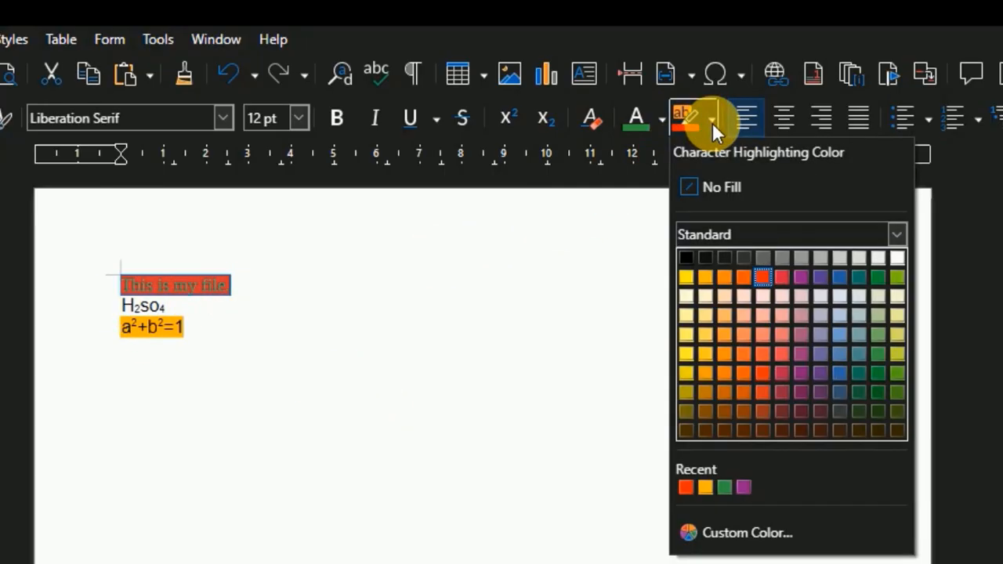
click(716, 186)
drag(121, 329, 184, 329)
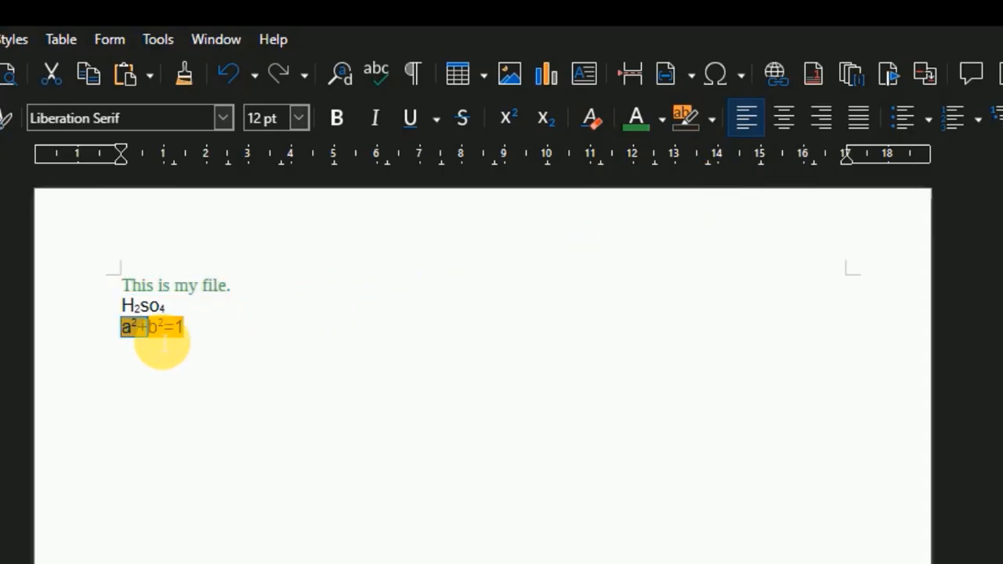
click(710, 122)
click(707, 186)
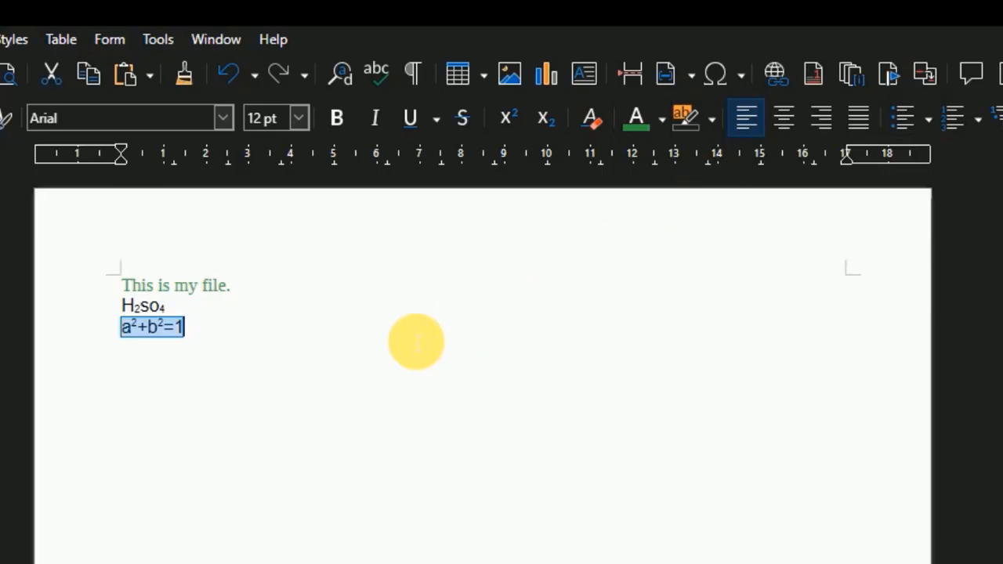
click(280, 354)
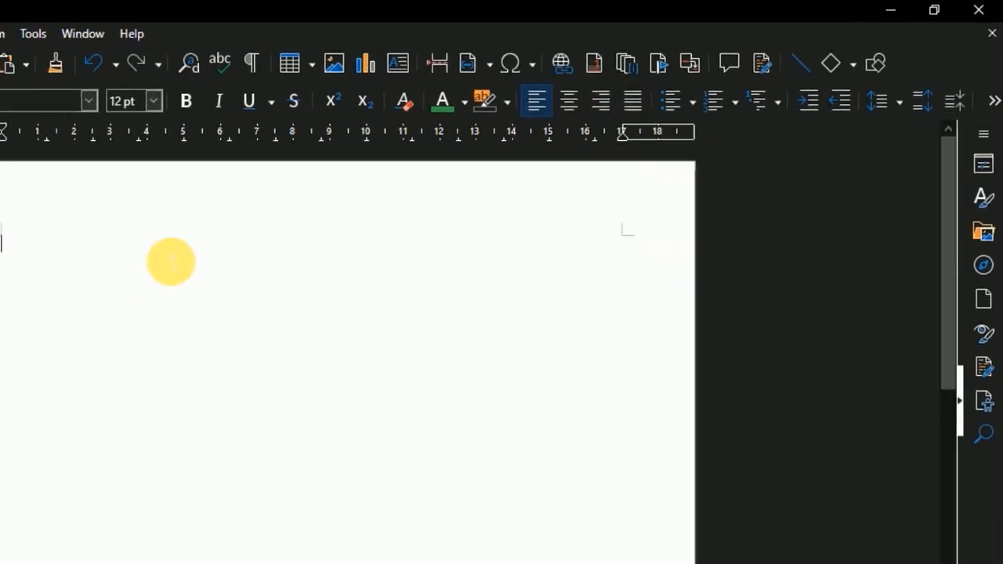
- Insert a paragraph of dummy text at the cursor by expanding the AutoText shortcut "dt"
text(dt)
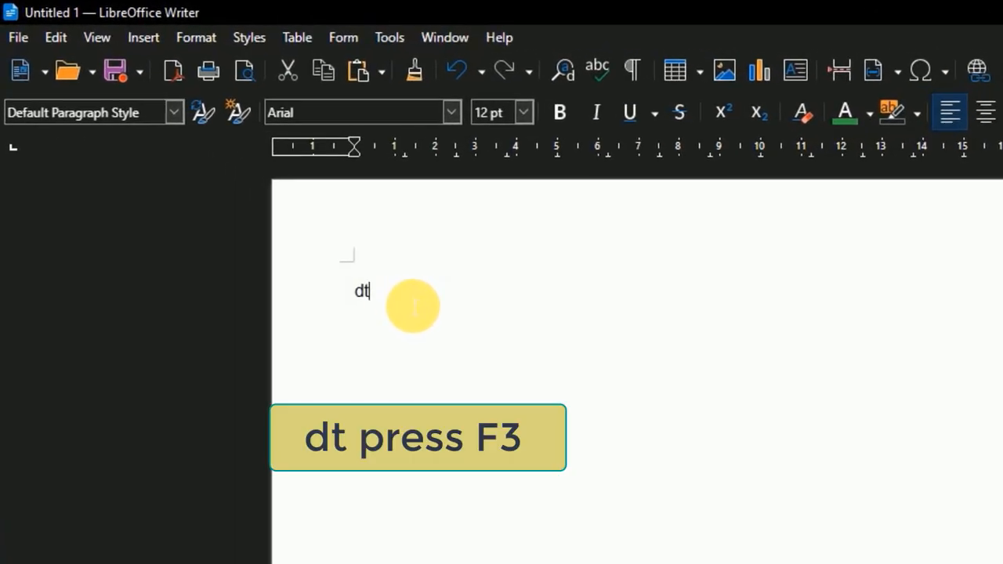
key(F3)
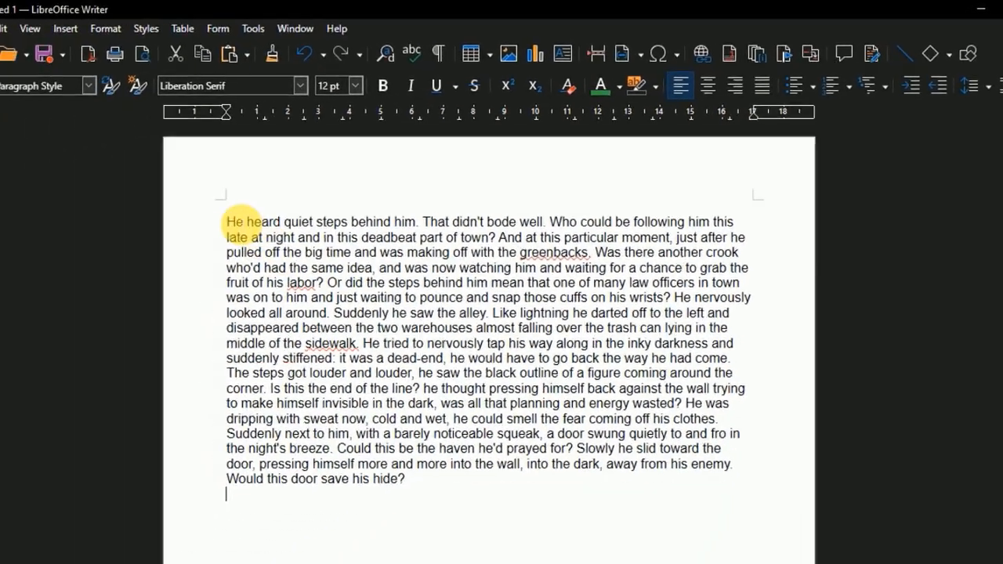
- Try right, centered and justified alignment on the whole dummy-text paragraph, return it to left alignment and deselect it
drag(225, 221, 428, 491)
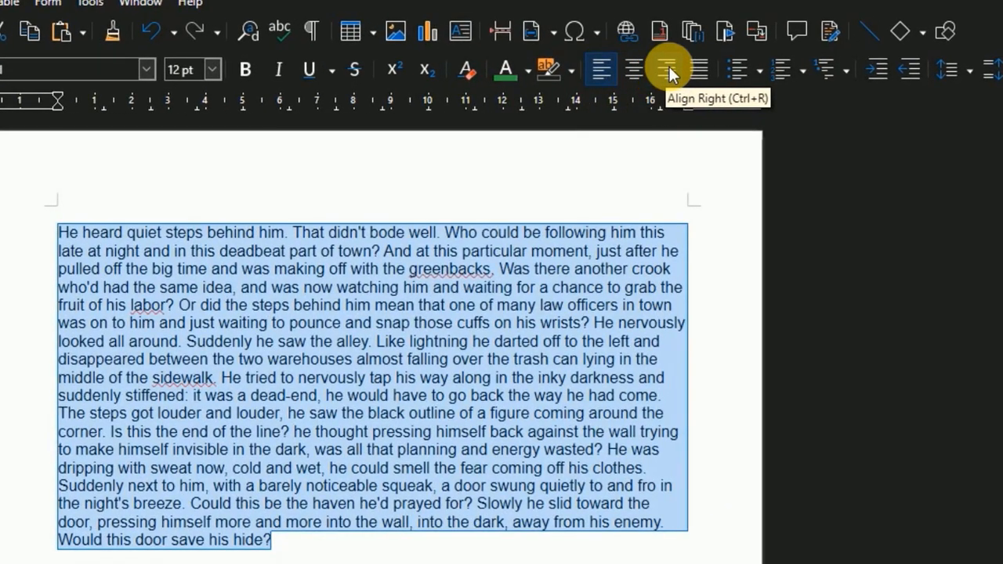
click(669, 72)
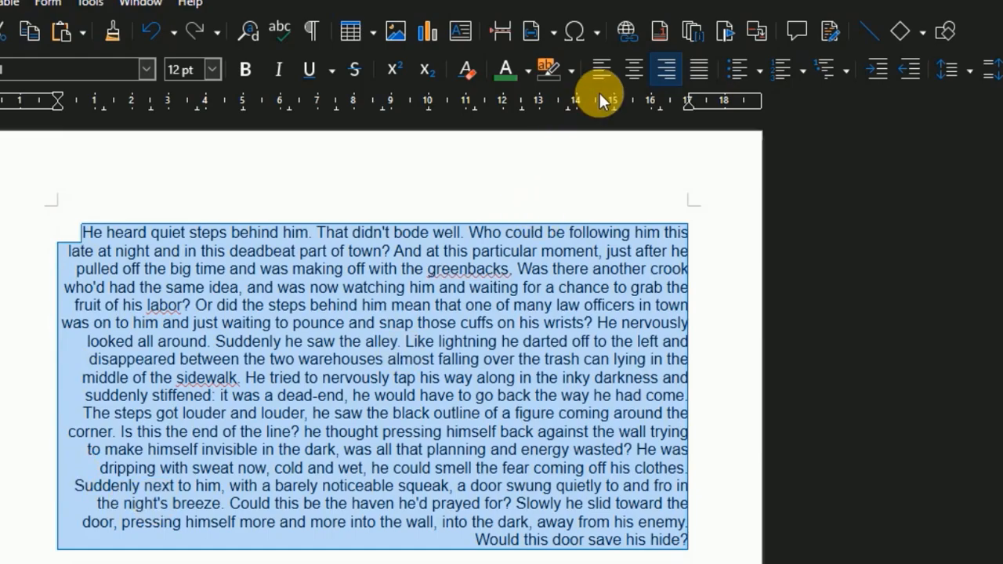
click(634, 70)
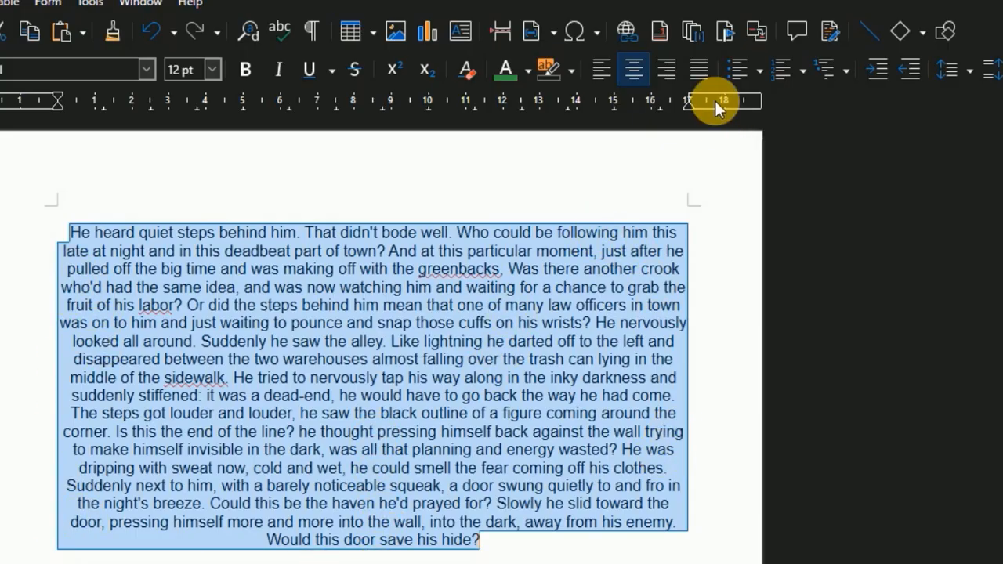
click(699, 68)
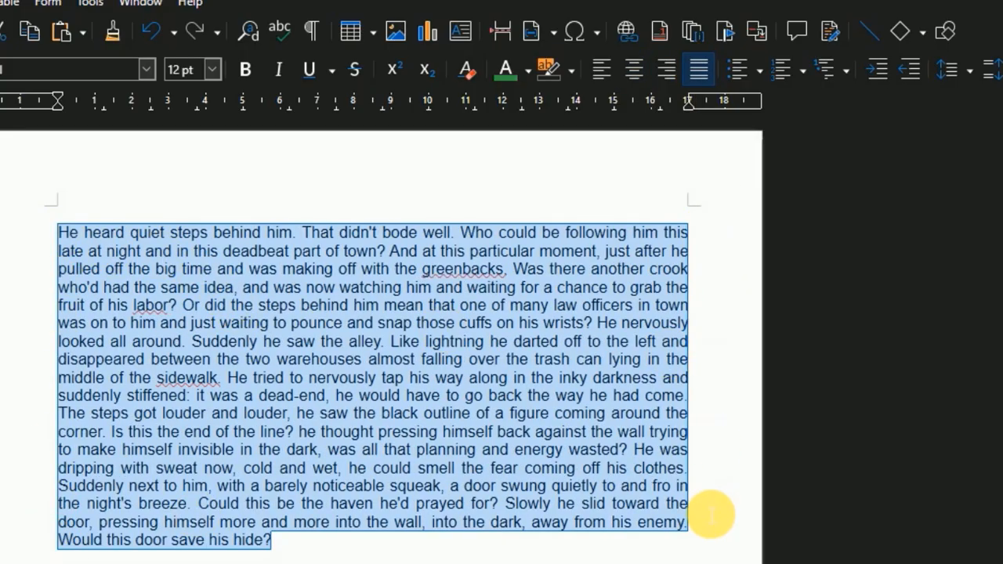
click(603, 72)
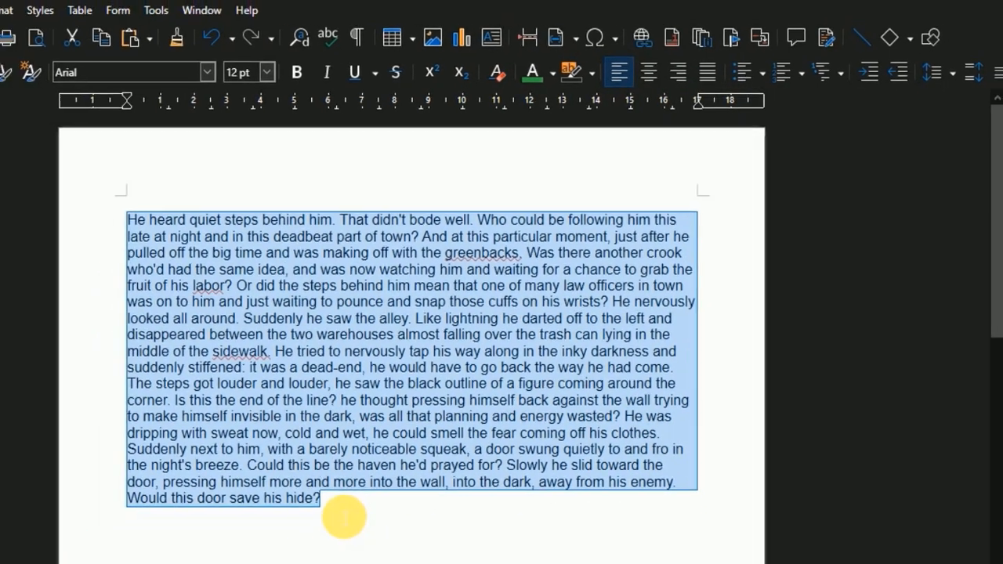
click(296, 561)
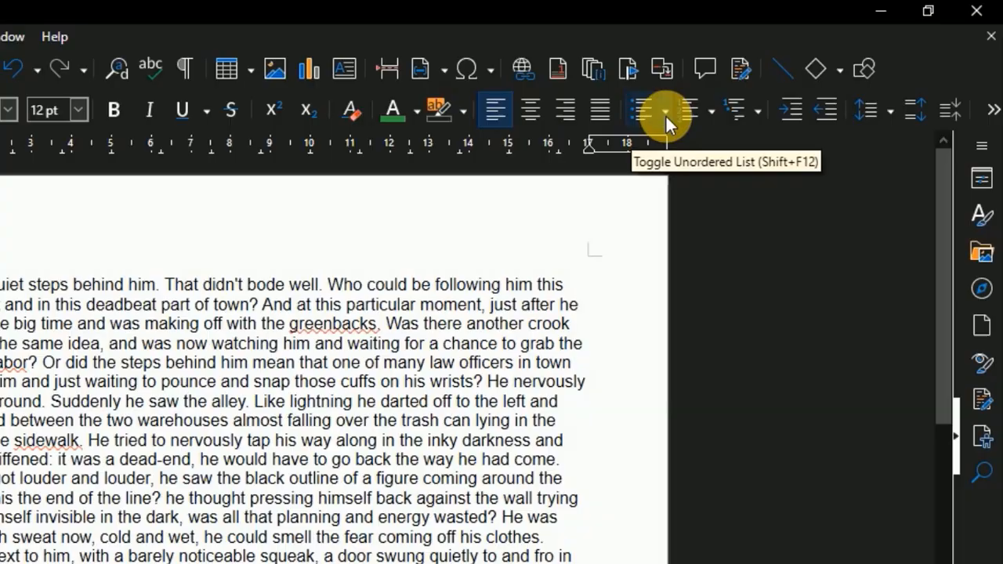
- Create a solid-dot bulleted list below the paragraph with a two-line run of "w" and "this is my file.", and end the list
click(764, 78)
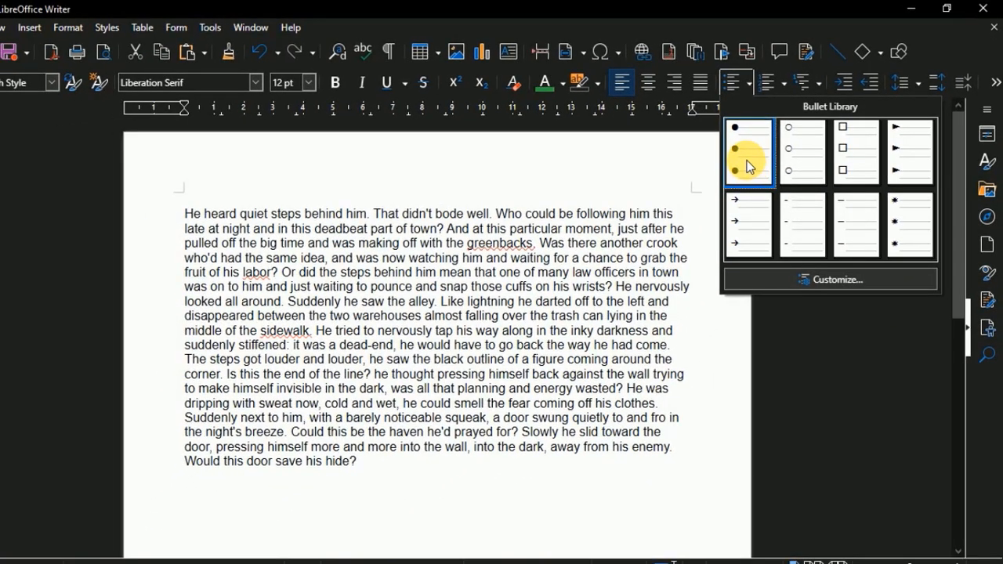
click(645, 211)
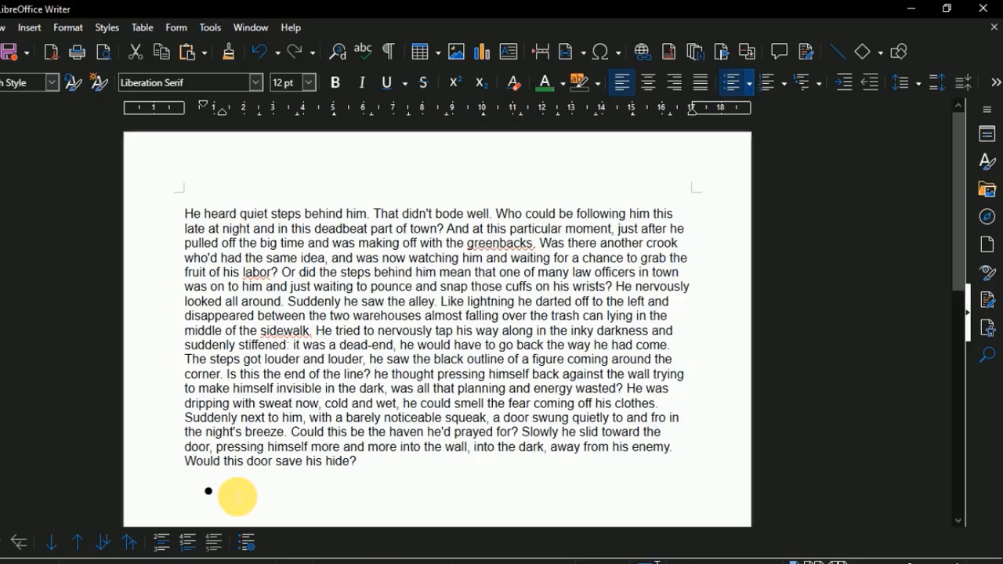
text(wwwwwwwwwwwwwwwwwwwwwwwwwwwwwwwwwwwwwwwwwwwwwwwwwwwwwwwwwwww)
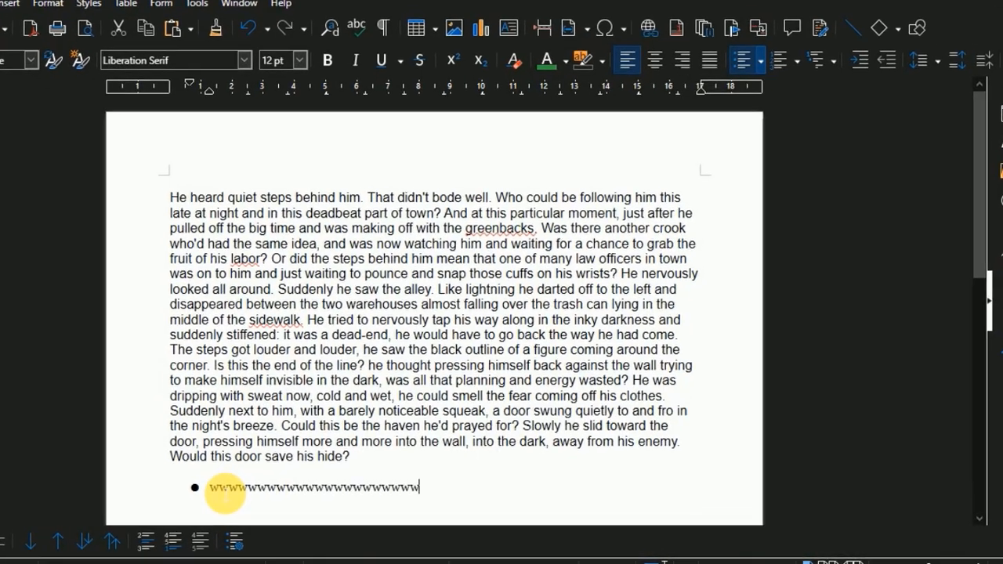
text(wwwwwwwwwwwwwwwwwwwwwwwwwwwwwwwwwwwwwwwwww)
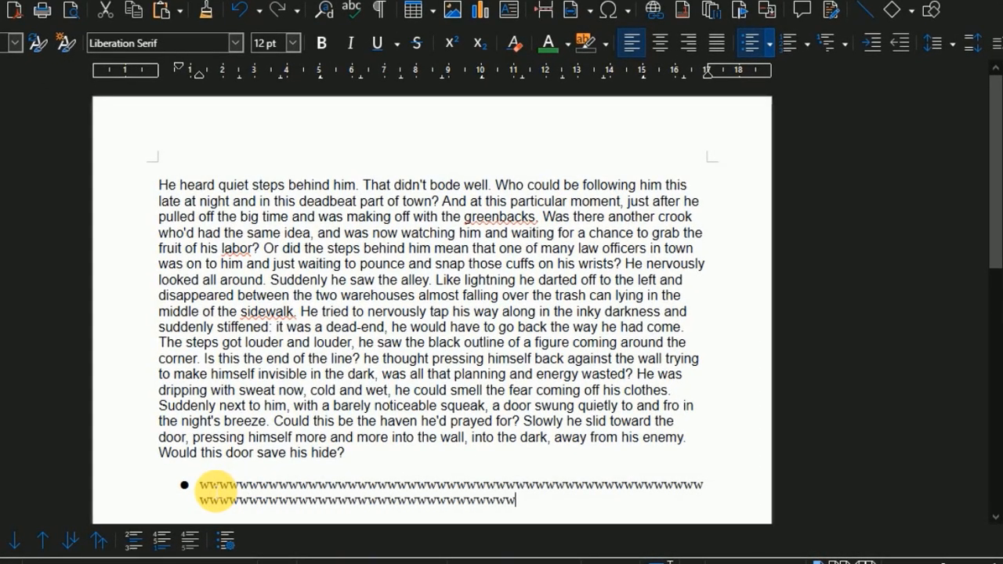
scroll(215, 491, down, 7)
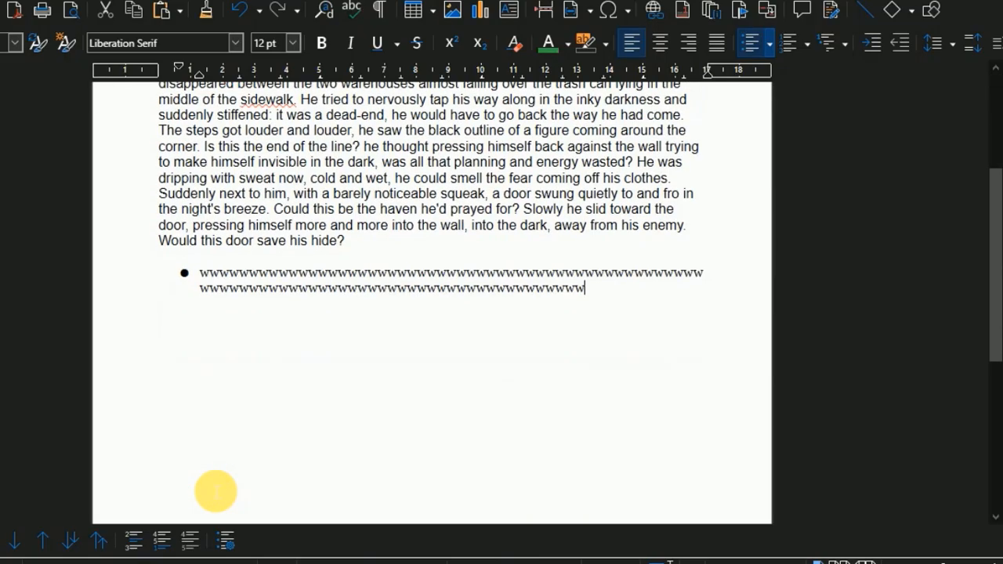
key(Return)
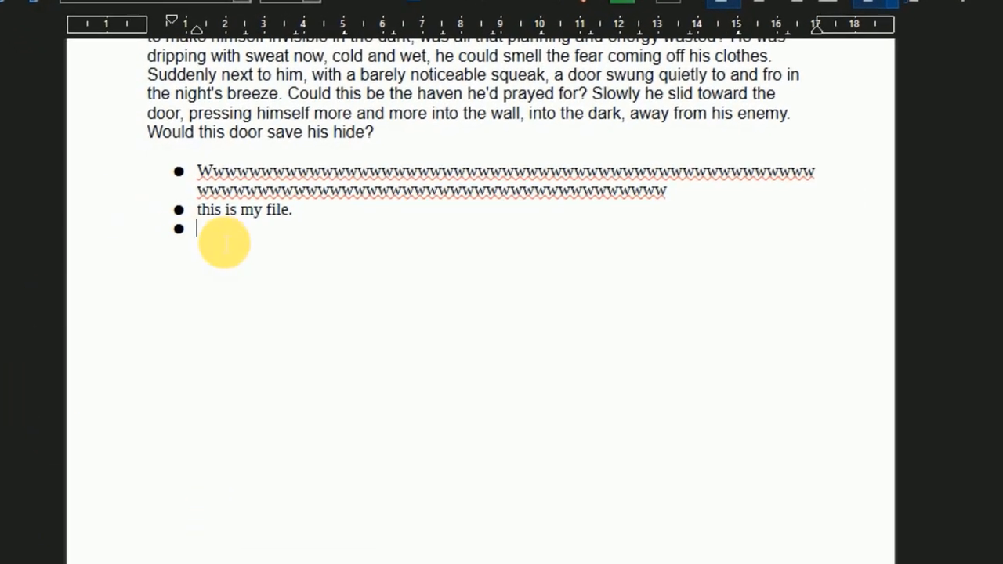
click(758, 56)
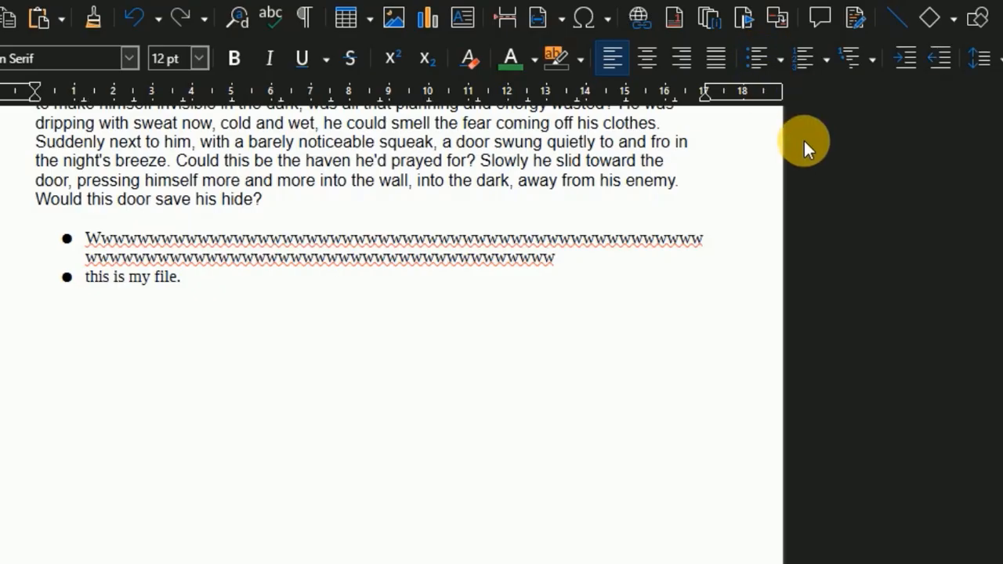
- Create a star-bulleted list with the items "This is my file.", "Sdfsdf" and "gsdfgdg", and end the list
click(781, 59)
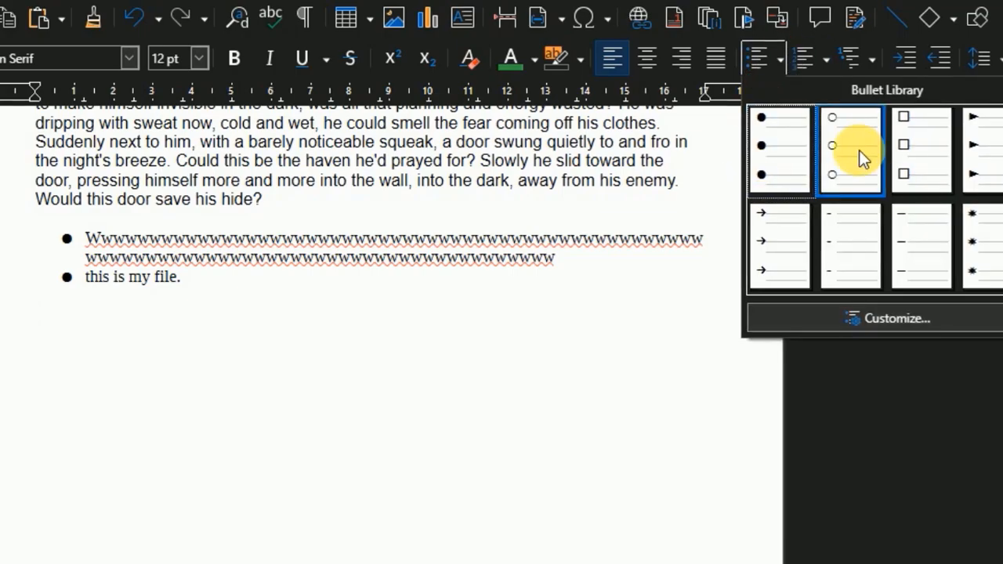
click(979, 245)
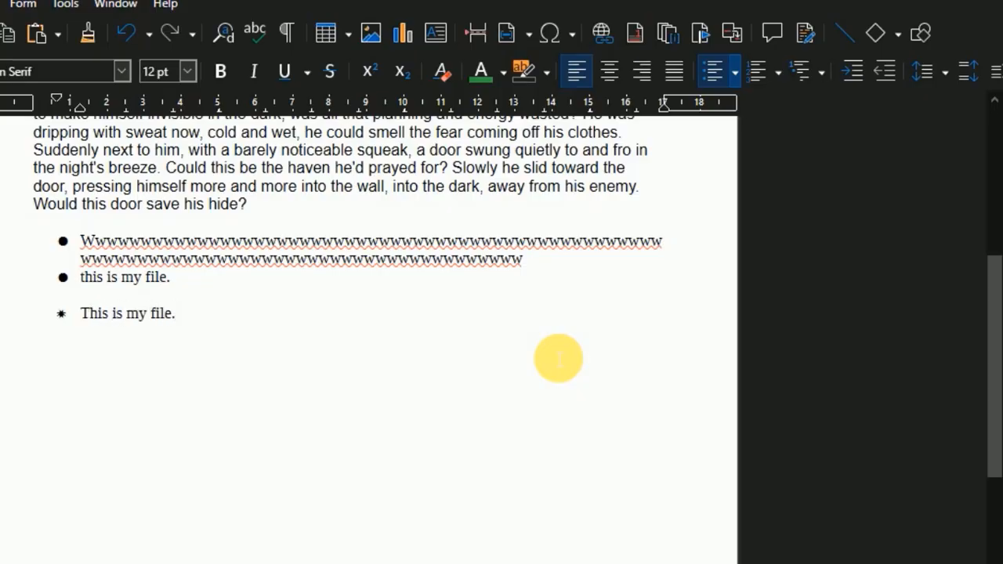
text(Sdfsdf)
key(Return)
text(gsdfgdg)
key(Return)
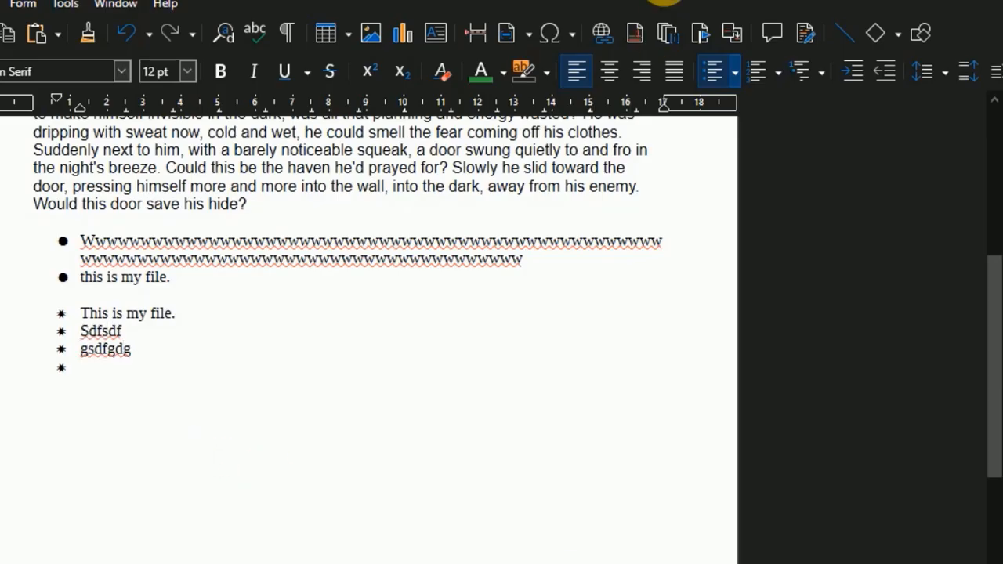
click(709, 74)
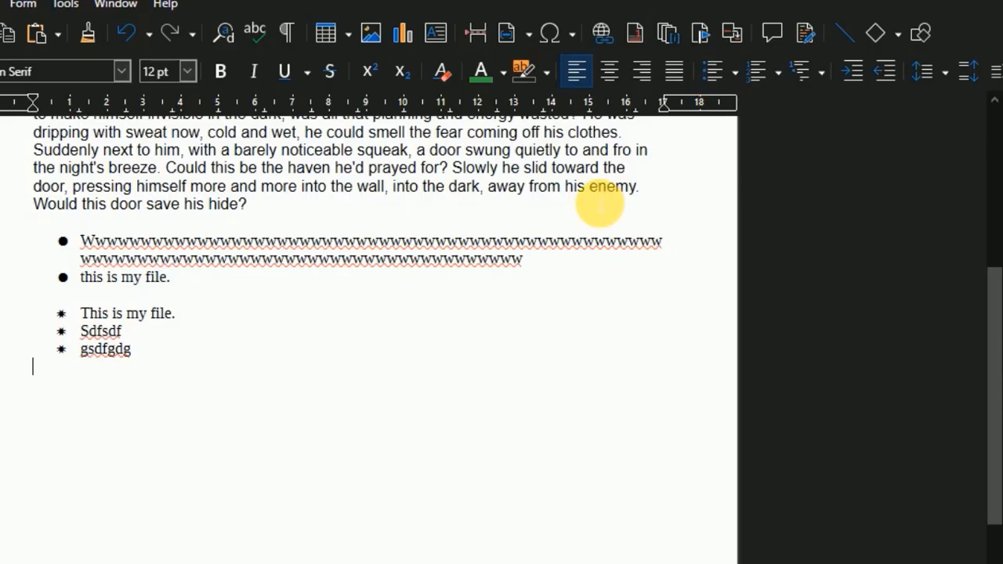
- Create a numbered list in 1) 2) 3) format with two items of repeated "w", end it and add a blank line
click(779, 73)
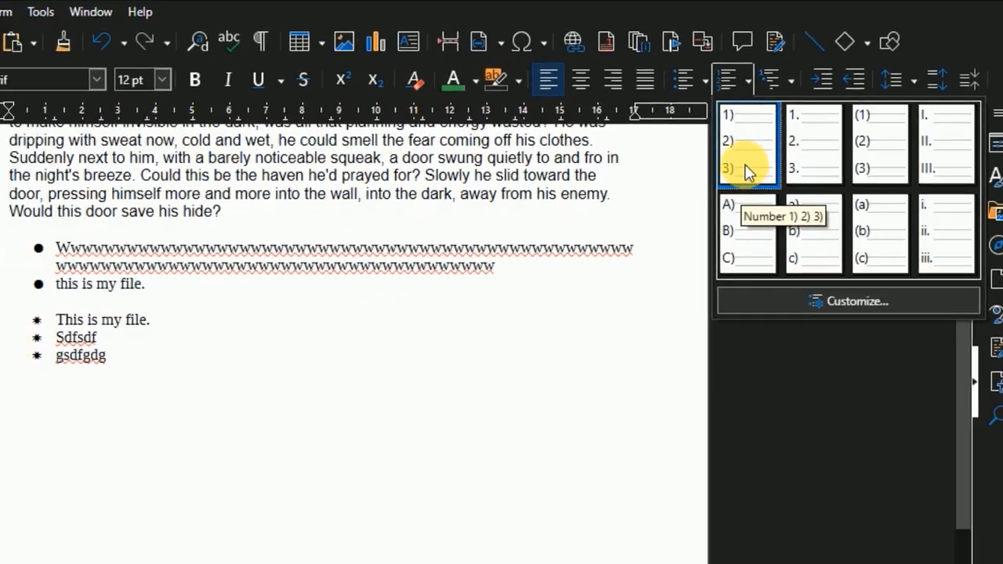
click(665, 189)
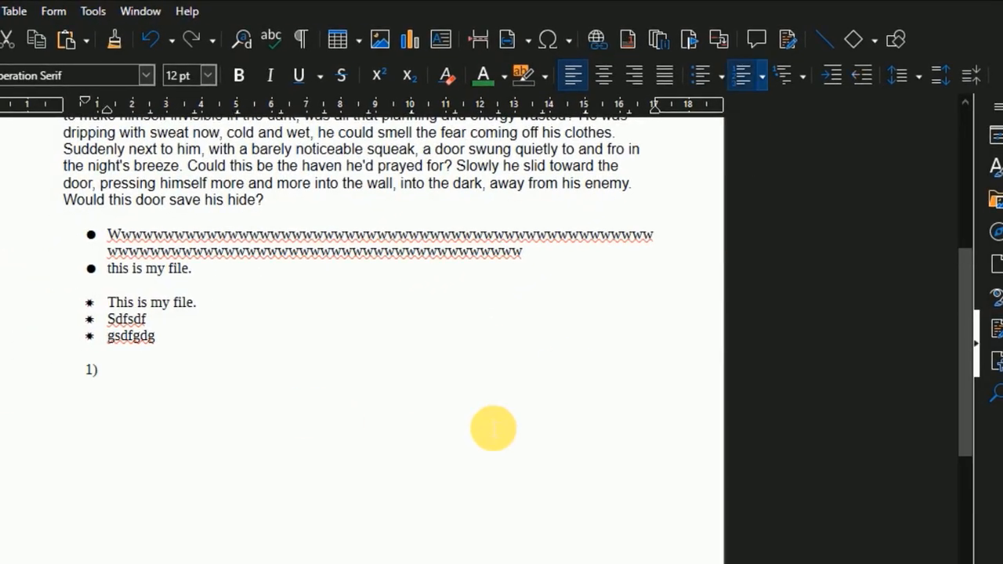
text(wwwwwwwwwwwwwwwwwwwwwwwwwwwwwwwwwwwwwwwwwwwwwwwwwwwwwwwwwwwwwwww)
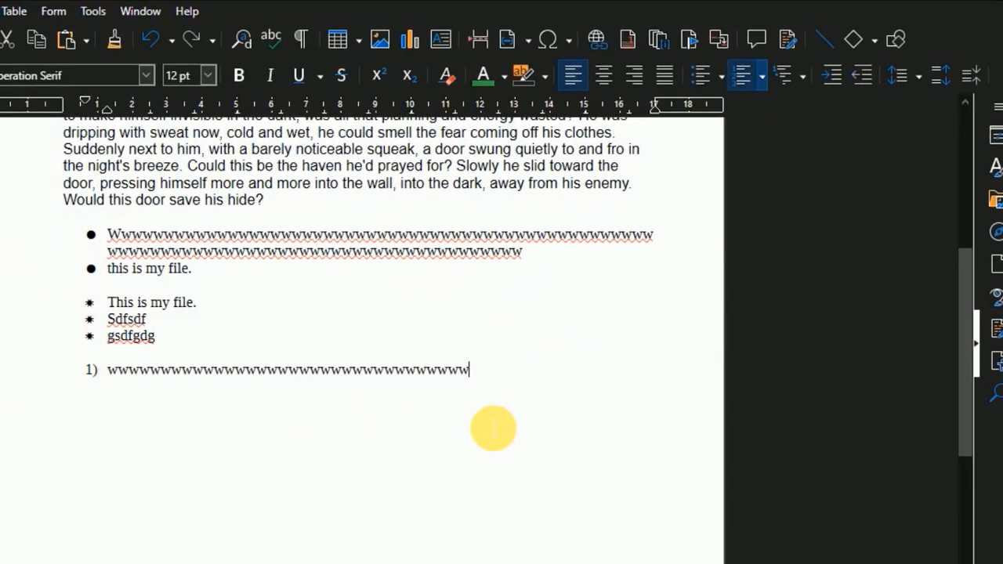
text(wwwwwwwwww)
key(Return)
text(wwwwwwwwwwwwwwwwwww)
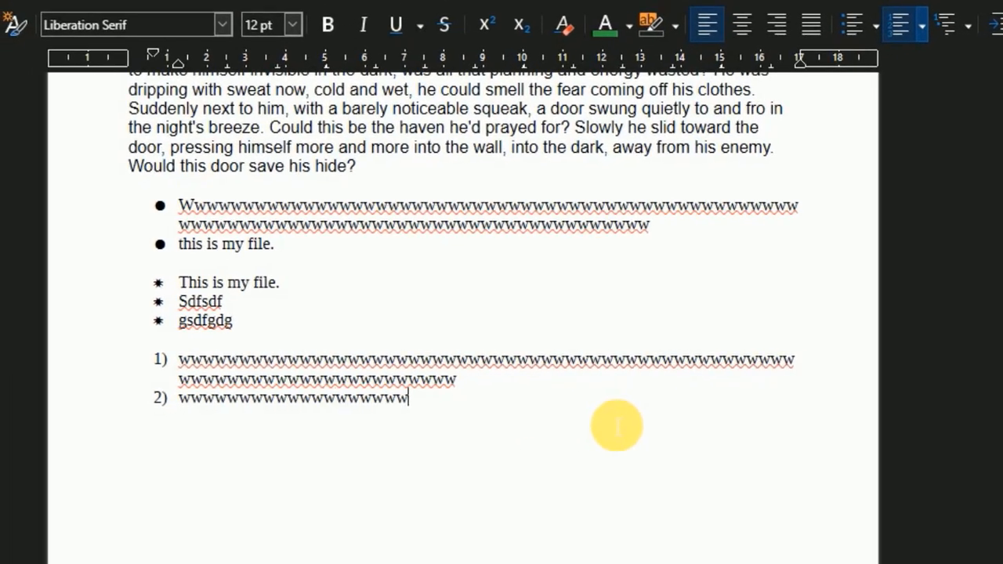
text(wwwwwwwwwwwwwwwwwwwwwwwwwwwwwwwwwwwwwwwwwwwwwwwwwwwwwwwwwwwwwwwwwww)
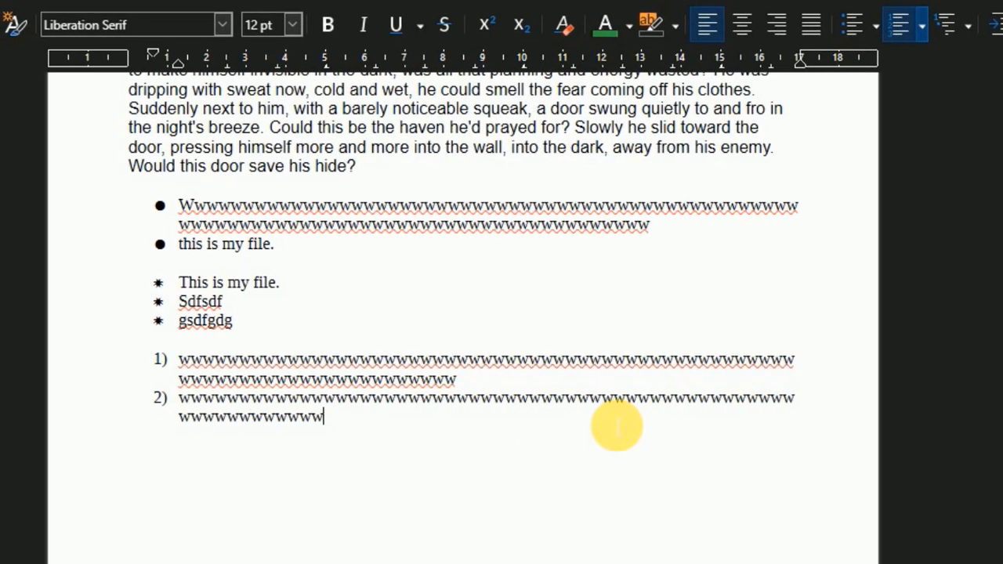
key(Return)
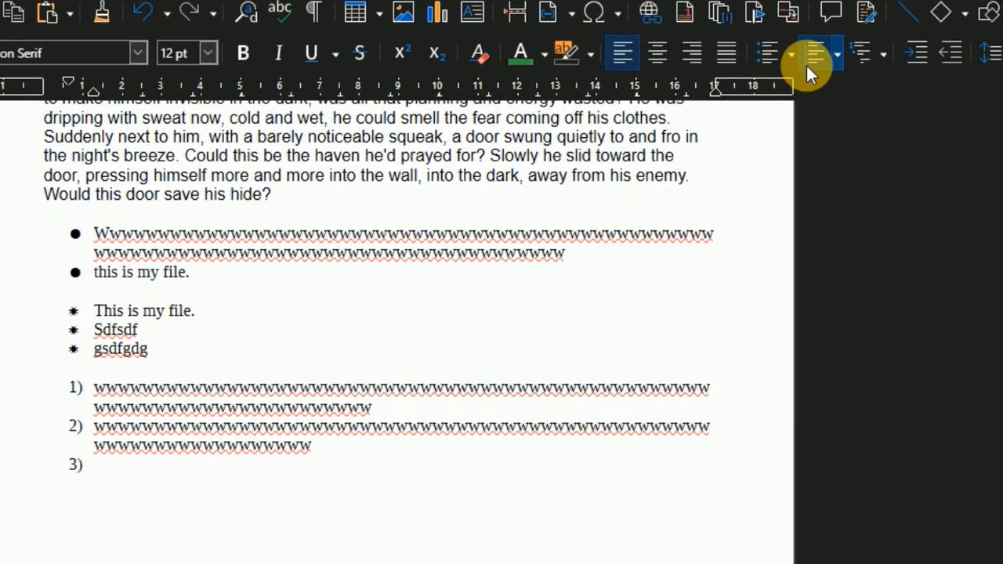
click(862, 37)
key(Return)
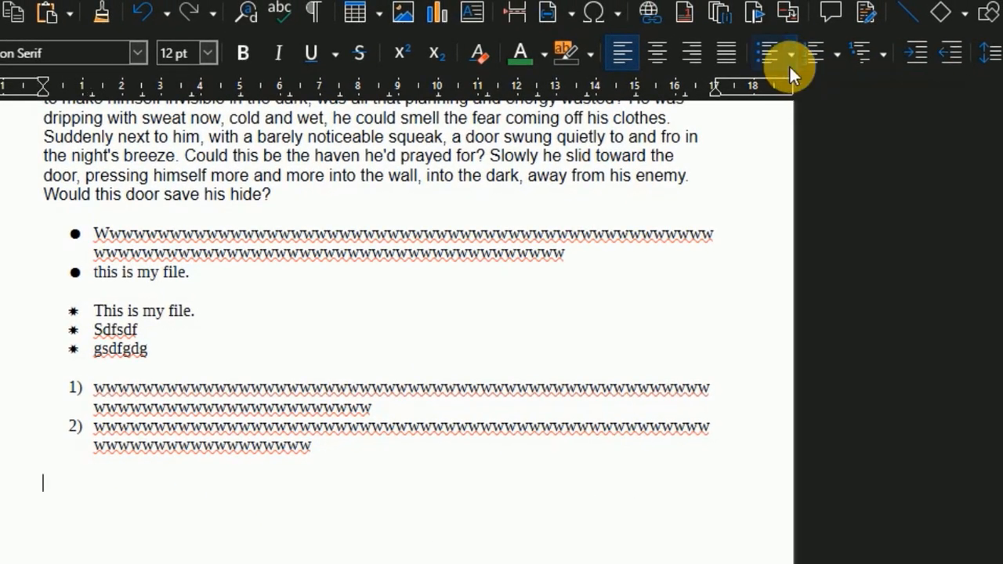
- Start an outline list in the I., A., 1., a., i. format with two top-level items of repeated "a" and repeated "s"
click(880, 52)
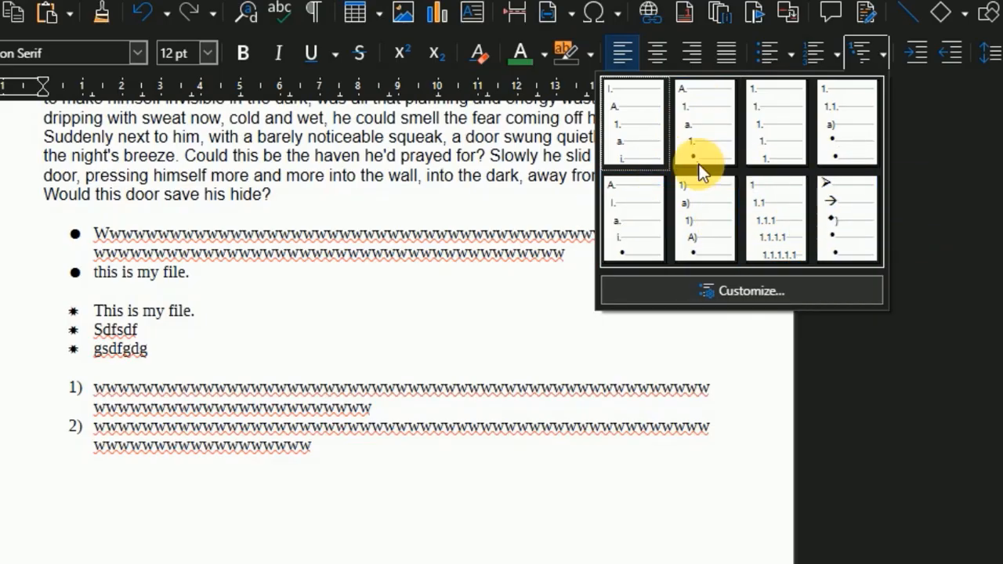
click(629, 123)
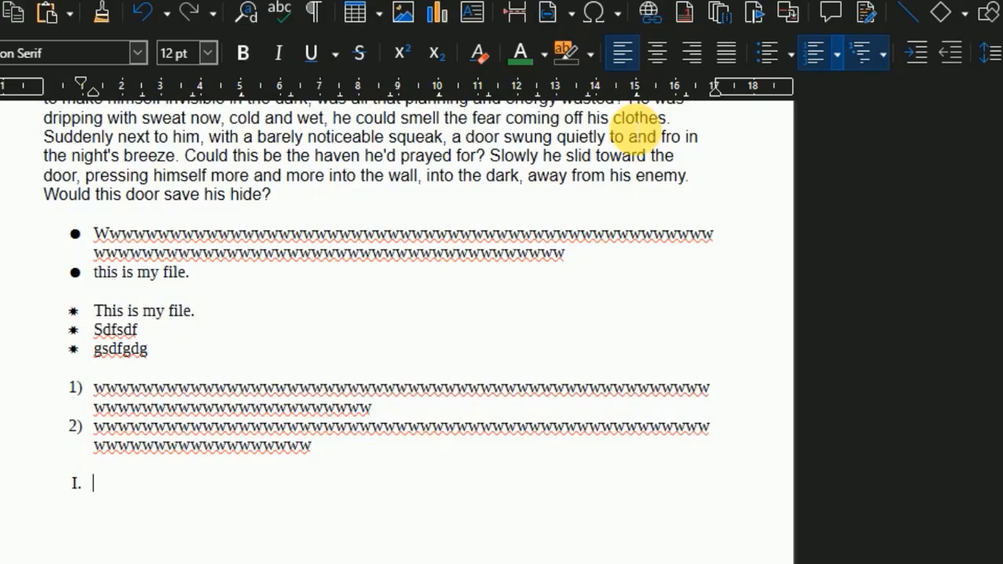
text(aaaaaaaaaaaaaaaaaaa)
key(Return)
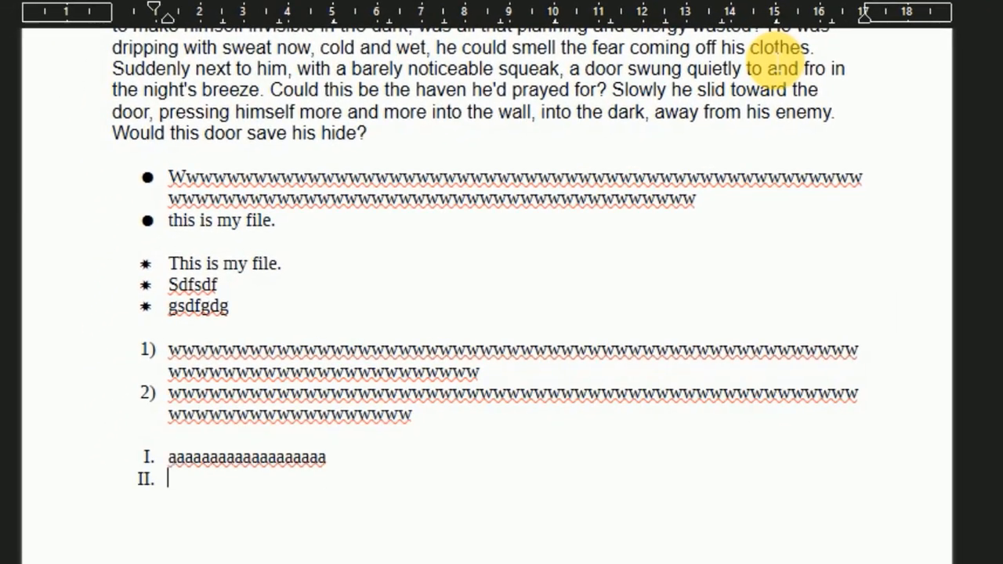
text(sssssssssssssssssss)
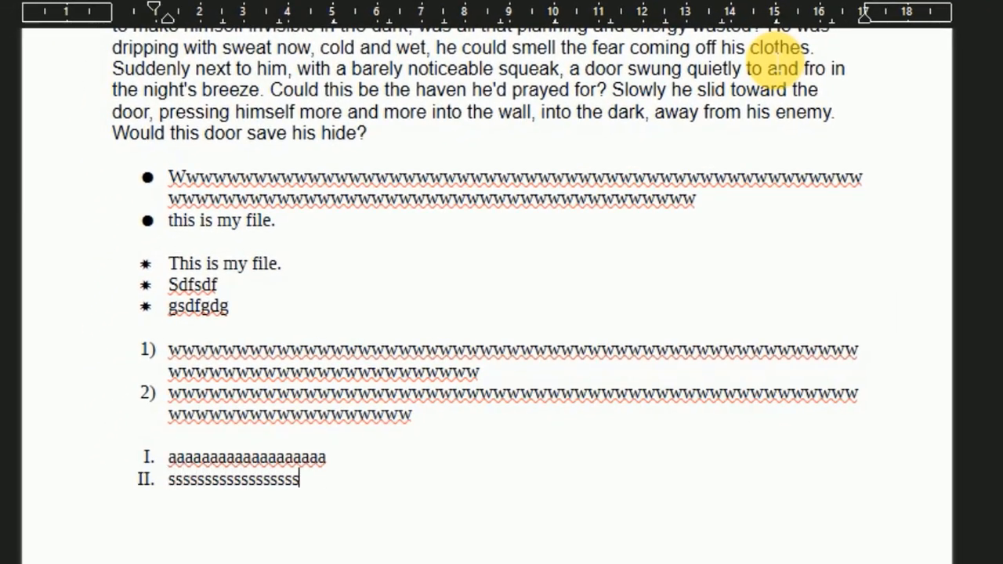
- Add second-level items "dsfdsf", "fsdf" and "sdfd" under item II, with two third-level items "fdsf" beneath "sdfd"
key(Return)
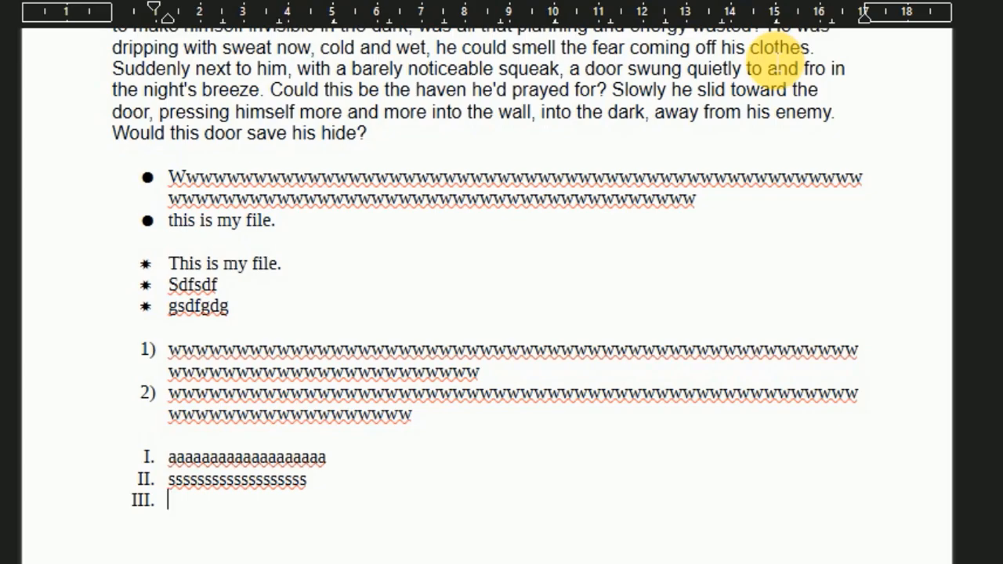
key(Tab)
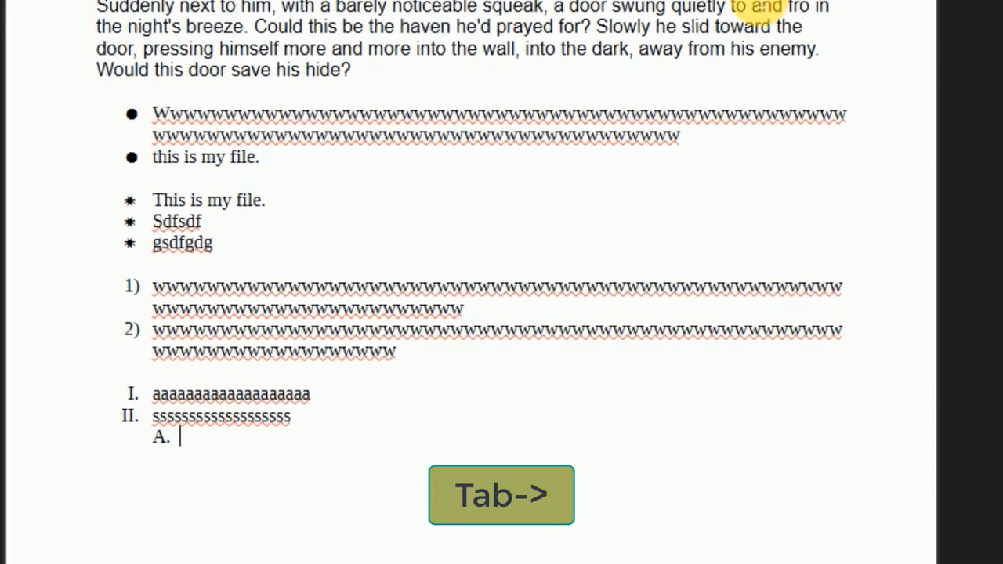
text(dsfdsf)
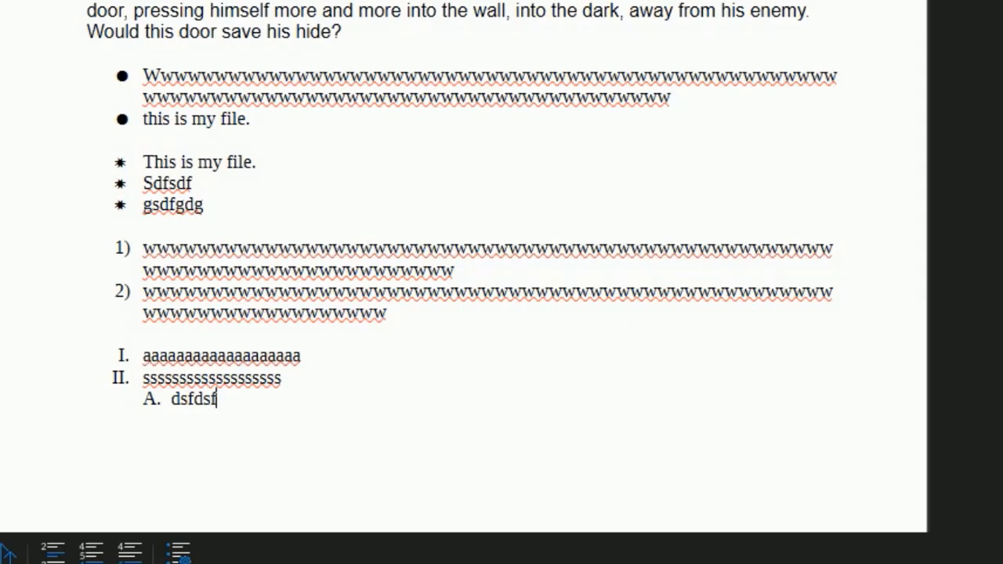
key(Return)
text(fsdf)
key(Return)
text(sdfd)
key(Return)
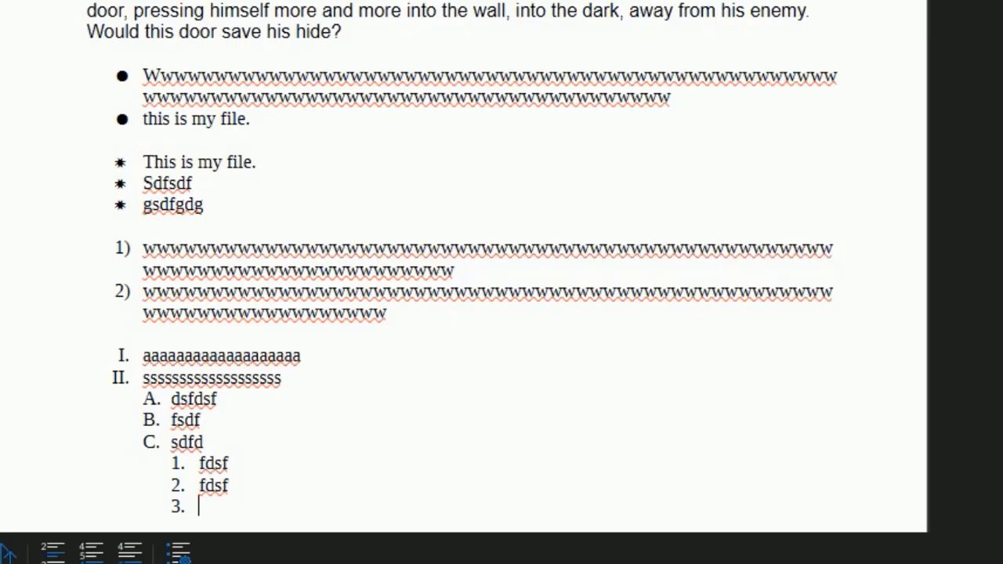
- Promote the empty last item to the top level, review the outline formats, and remove its numbering to end the list
key(shift+Tab)
key(shift+Tab)
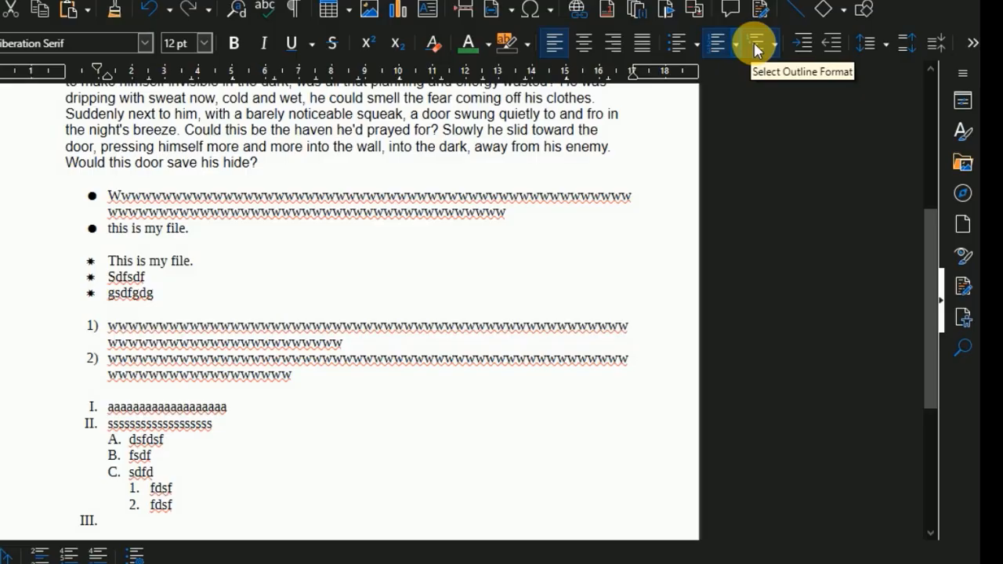
click(757, 49)
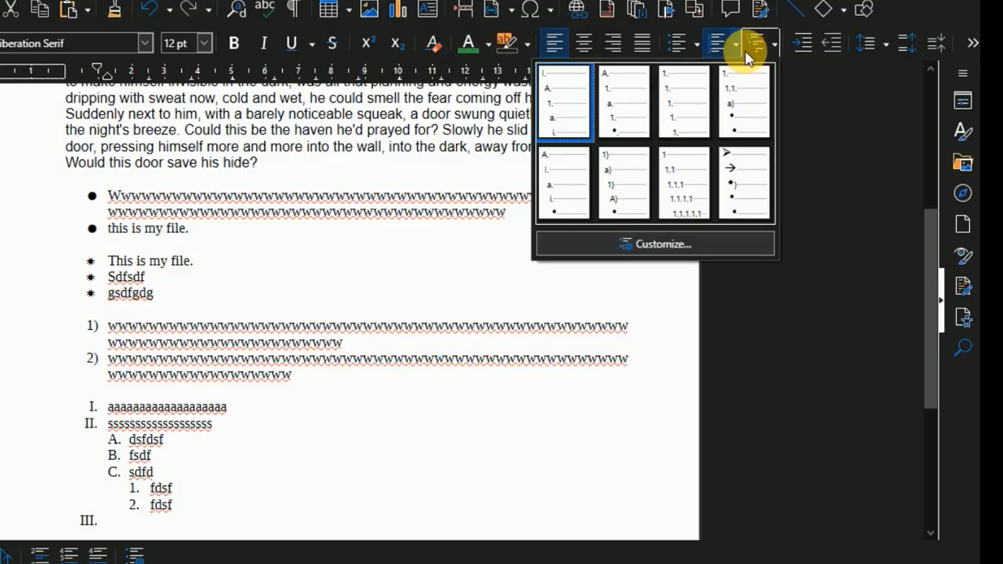
click(719, 49)
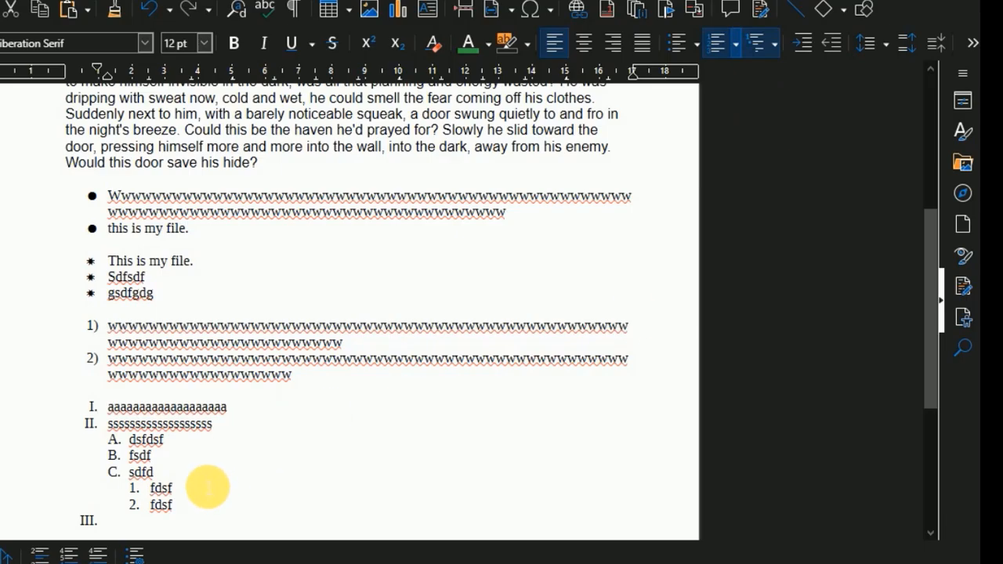
key(BackSpace)
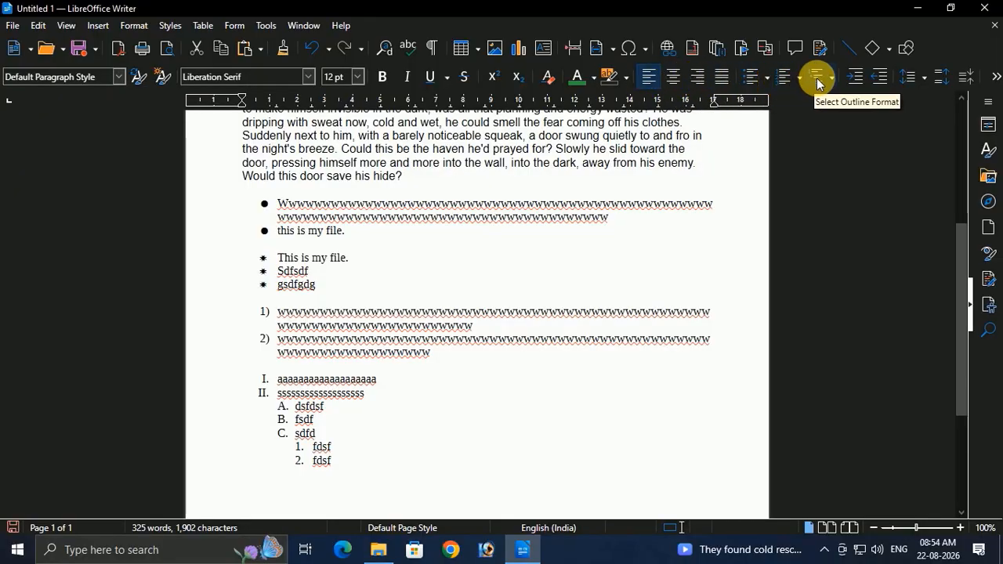
scroll(389, 424, up, 6)
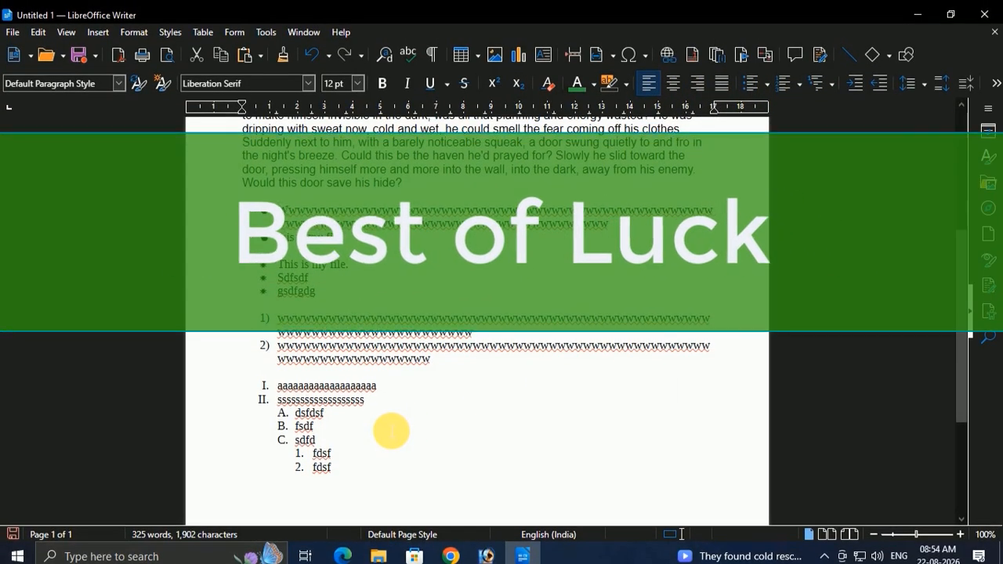